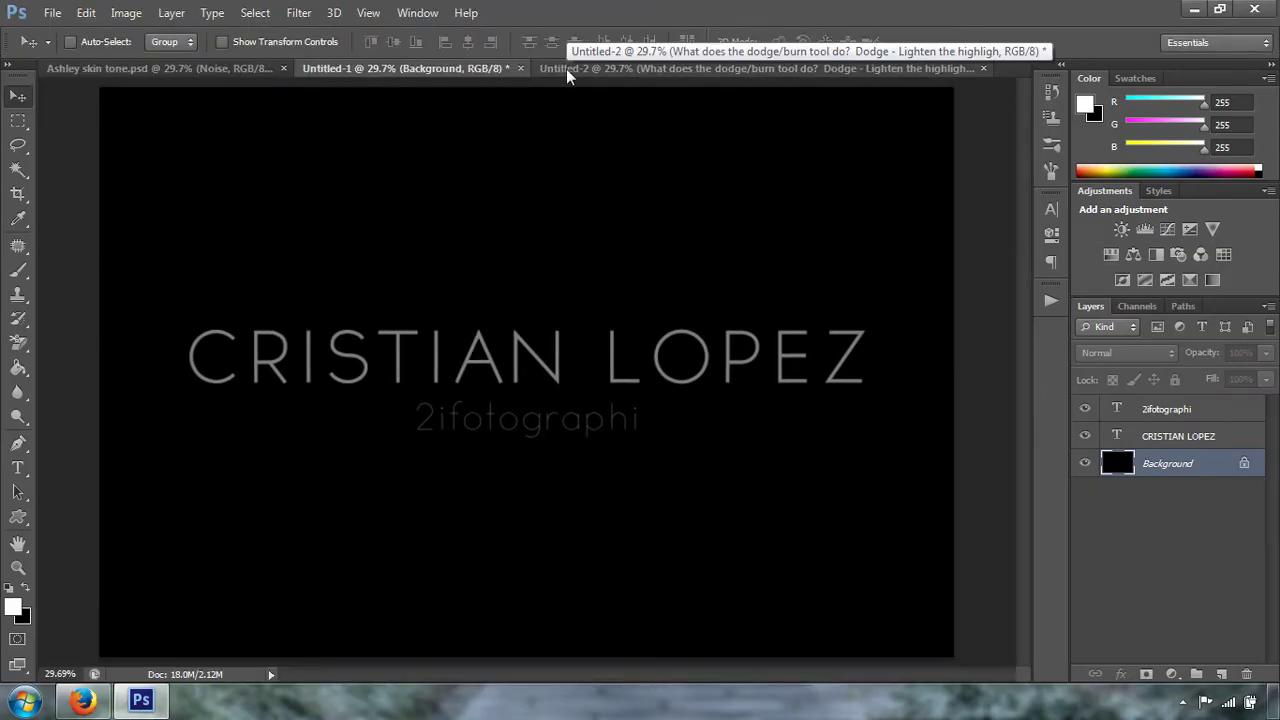
# Open the dodge/burn notes document and cycle through the Dodge, Burn and Sponge tools.
pyautogui.click(566, 70)
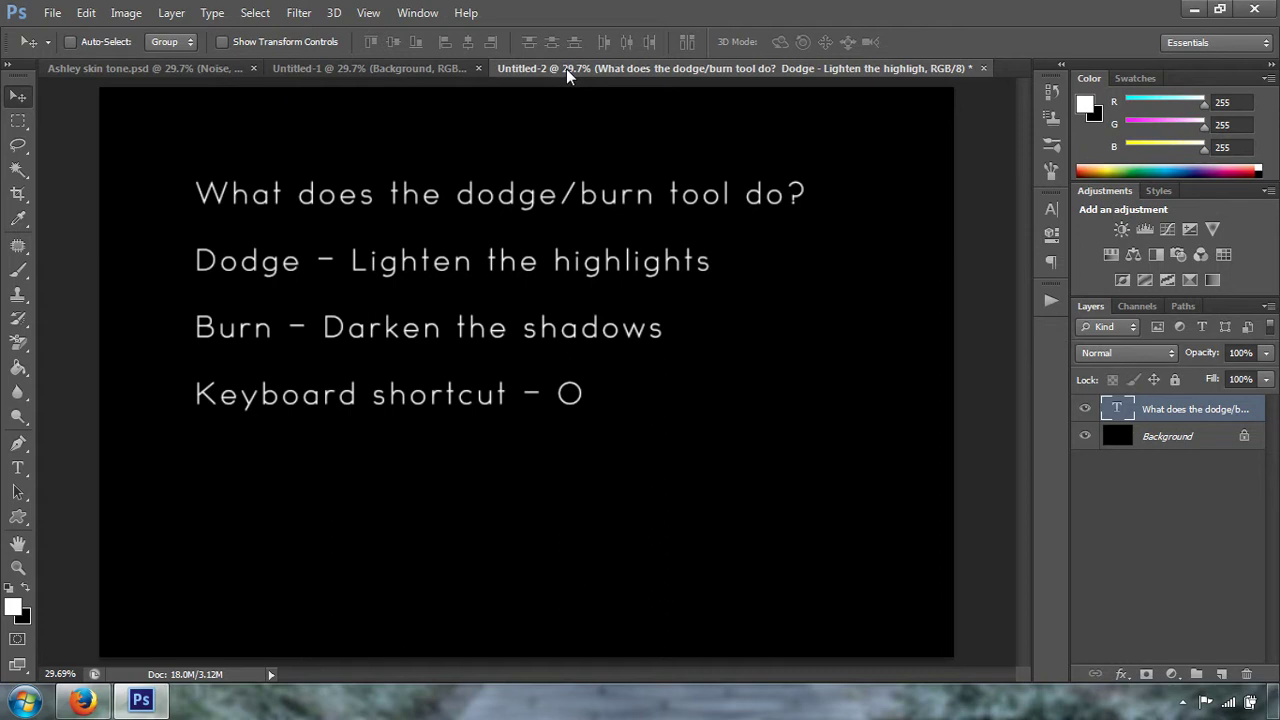
pyautogui.press('o')
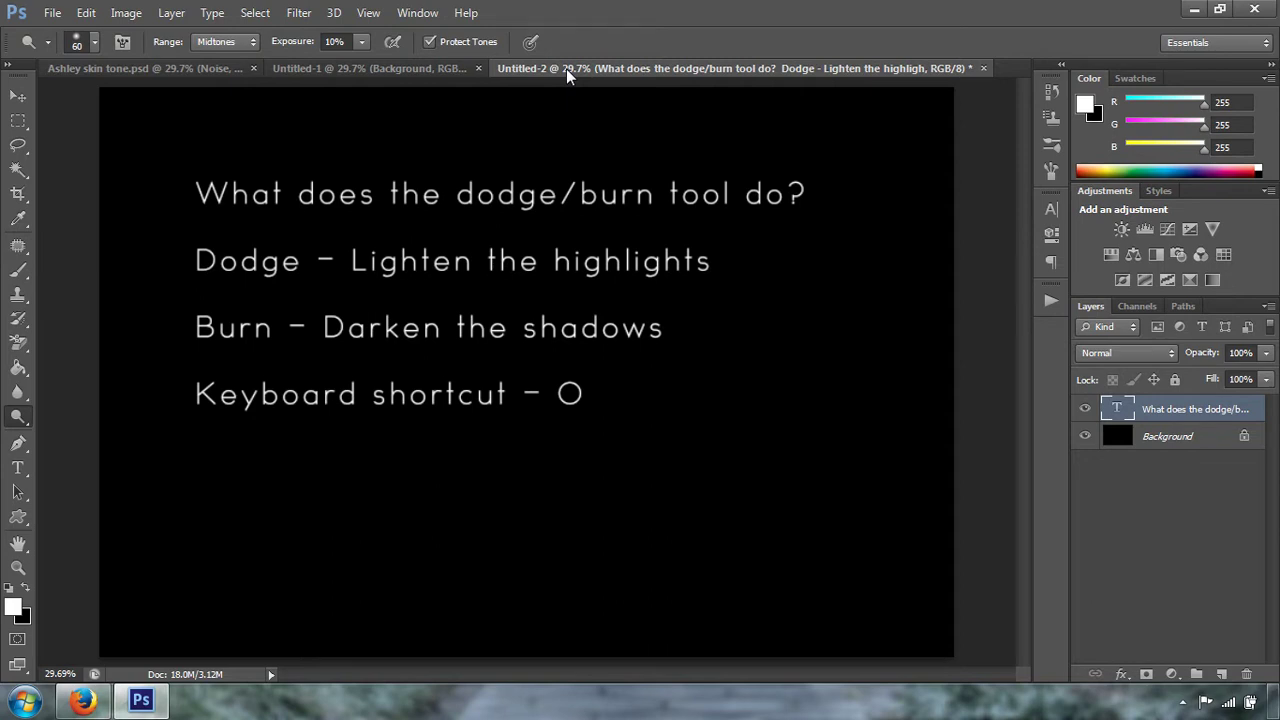
pyautogui.hotkey('shift', 'o')
pyautogui.hotkey('shift', 'o')
pyautogui.hotkey('shift', 'o')
pyautogui.click(20, 418)
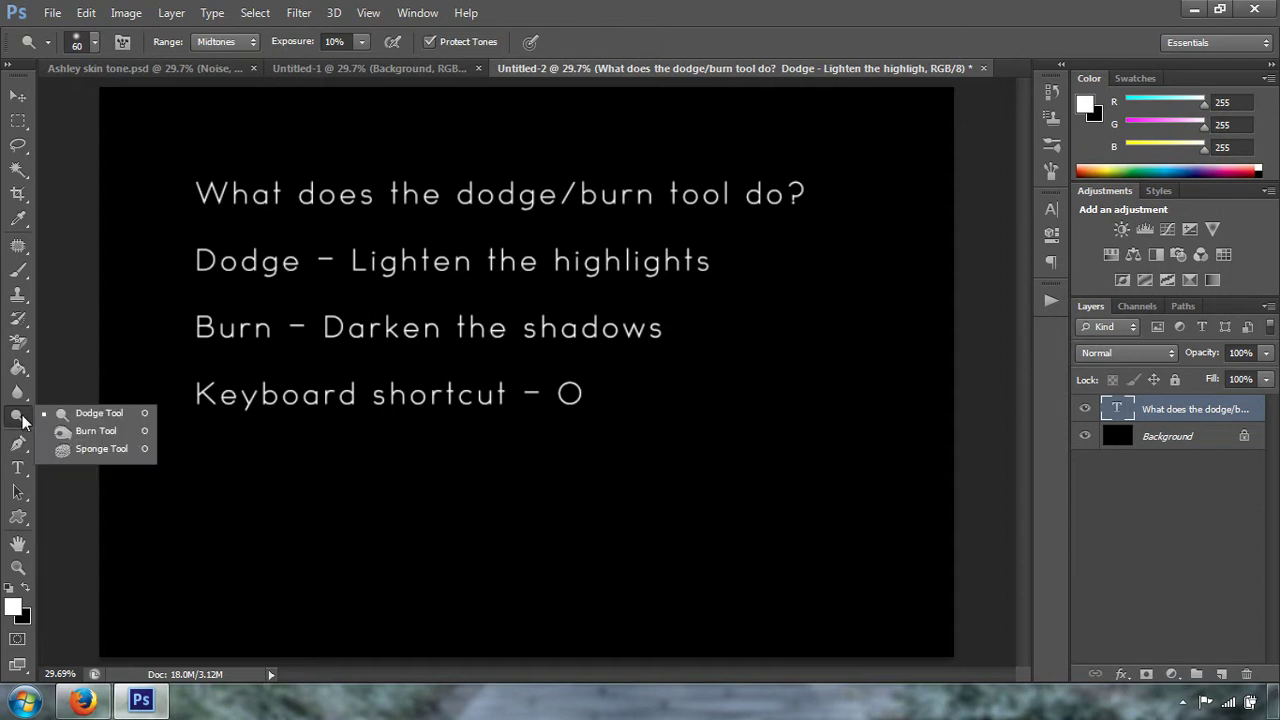
pyautogui.click(98, 431)
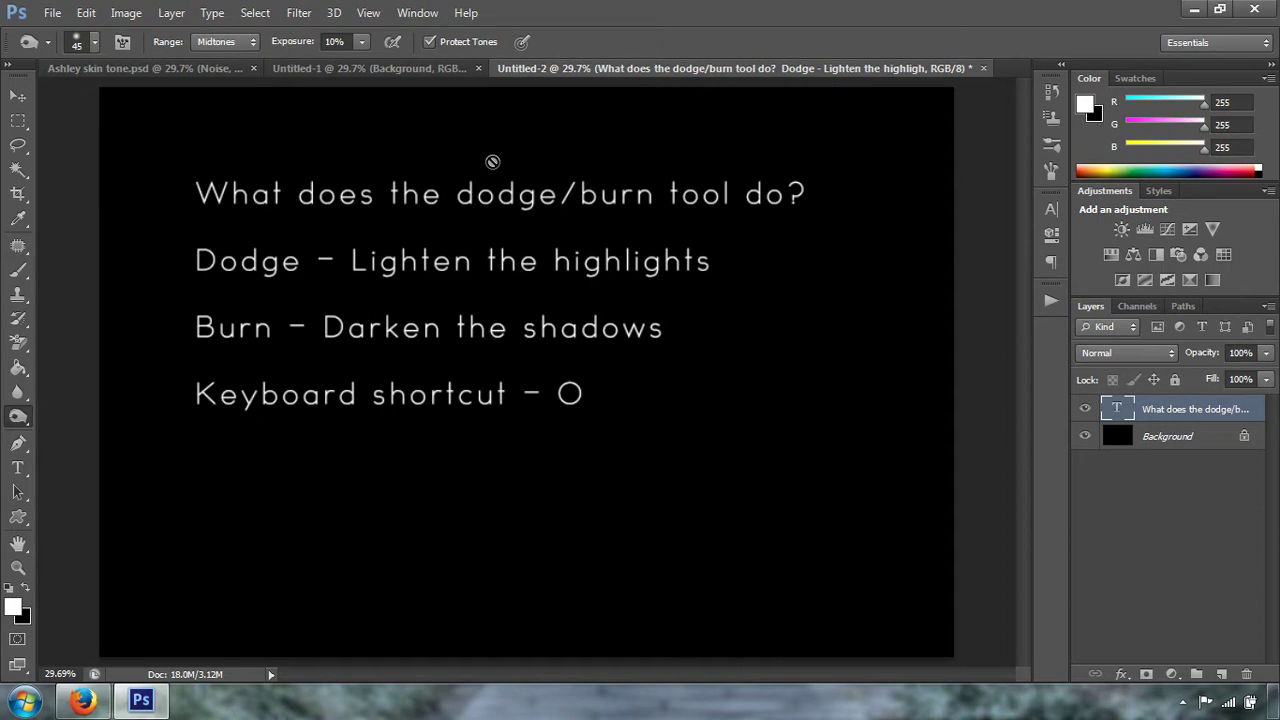
pyautogui.hotkey('shift', 'o')
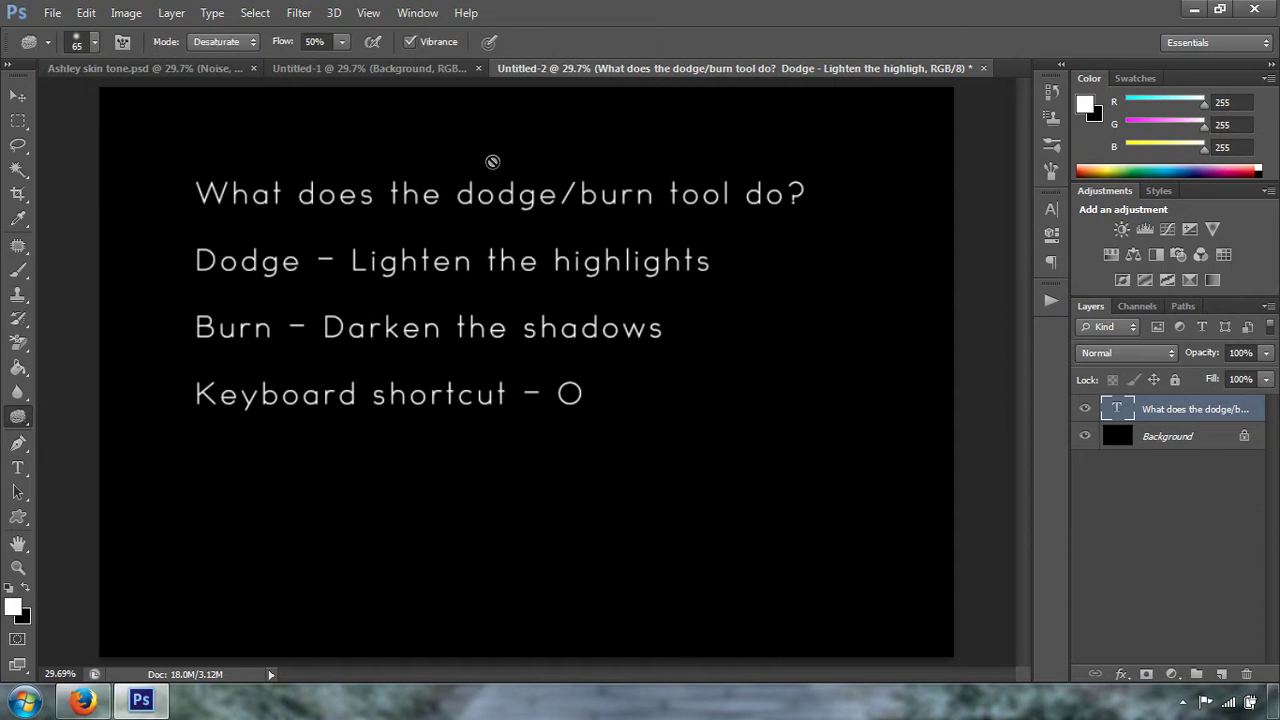
# In the portrait document, show all the retouching layers, stamp them into one merged top layer and hide the originals again.
pyautogui.click(162, 68)
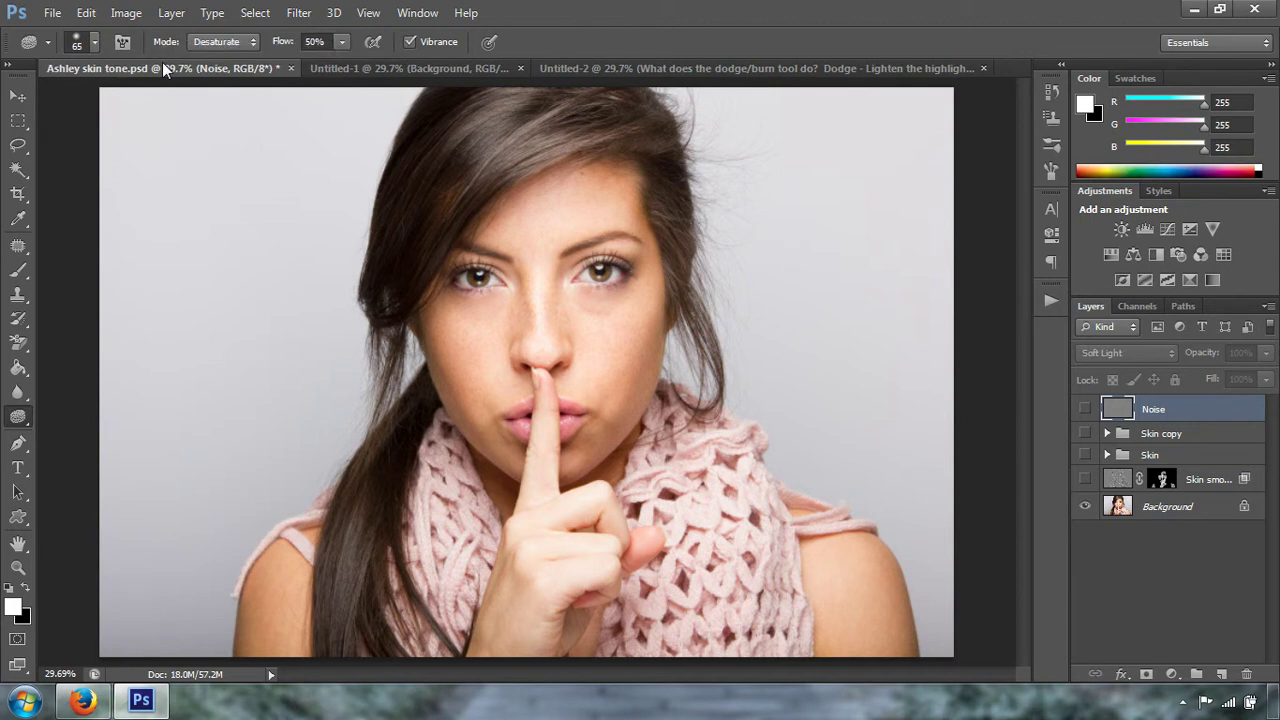
pyautogui.moveTo(1085, 409); pyautogui.dragTo(1088, 487)
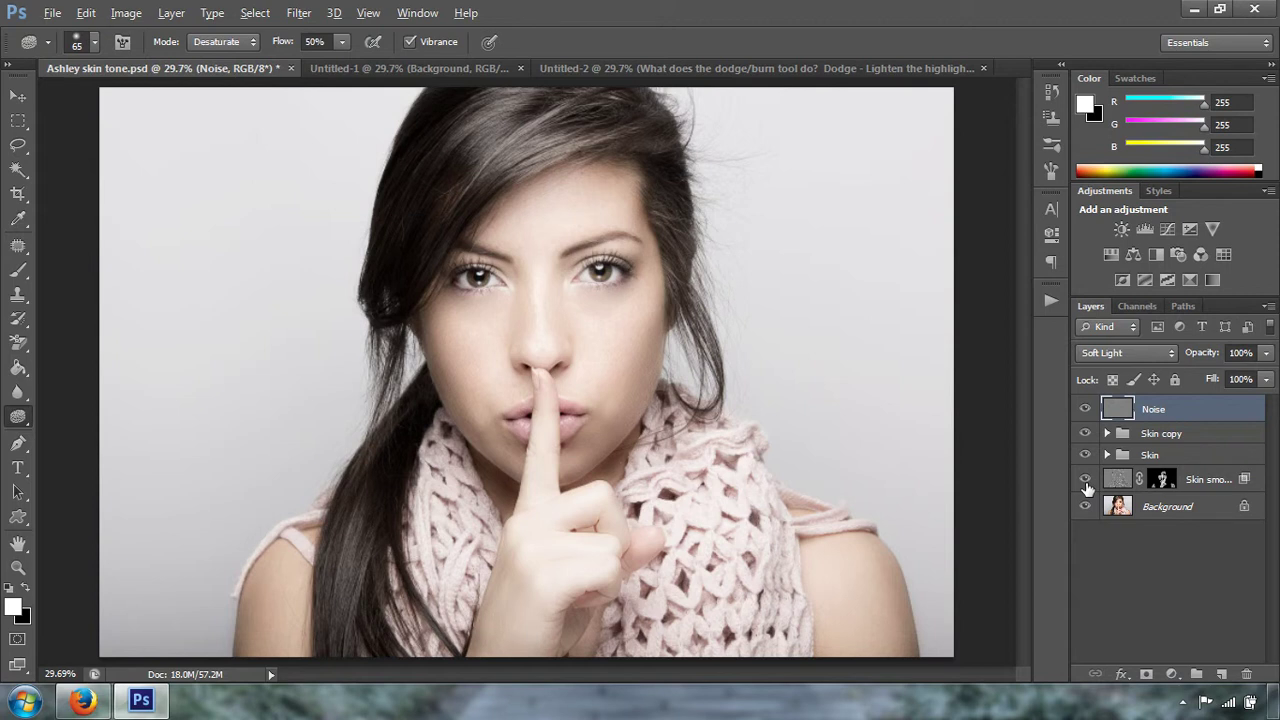
pyautogui.hotkey('ctrl', 'shift', 'alt', 'e')
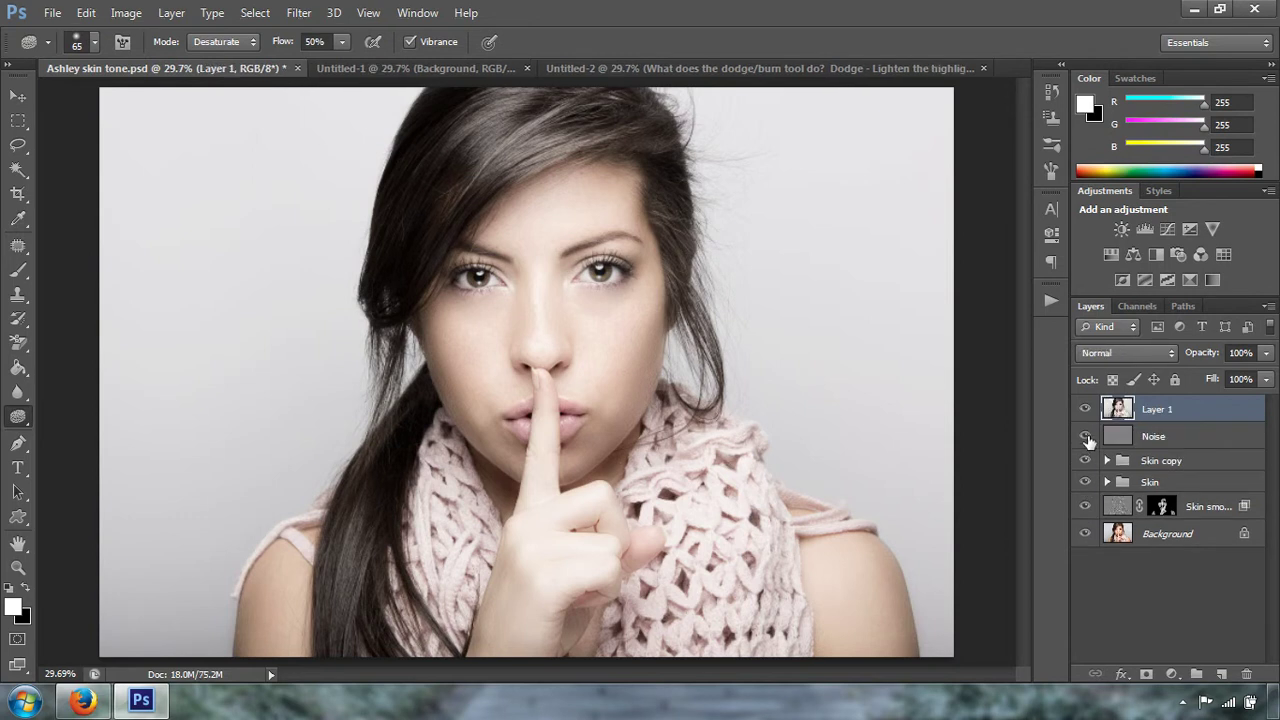
pyautogui.moveTo(1086, 438); pyautogui.dragTo(1086, 516)
# Compare the portrait before and after retouching by toggling the merged layer's visibility.
pyautogui.hotkey('ctrl', '-')
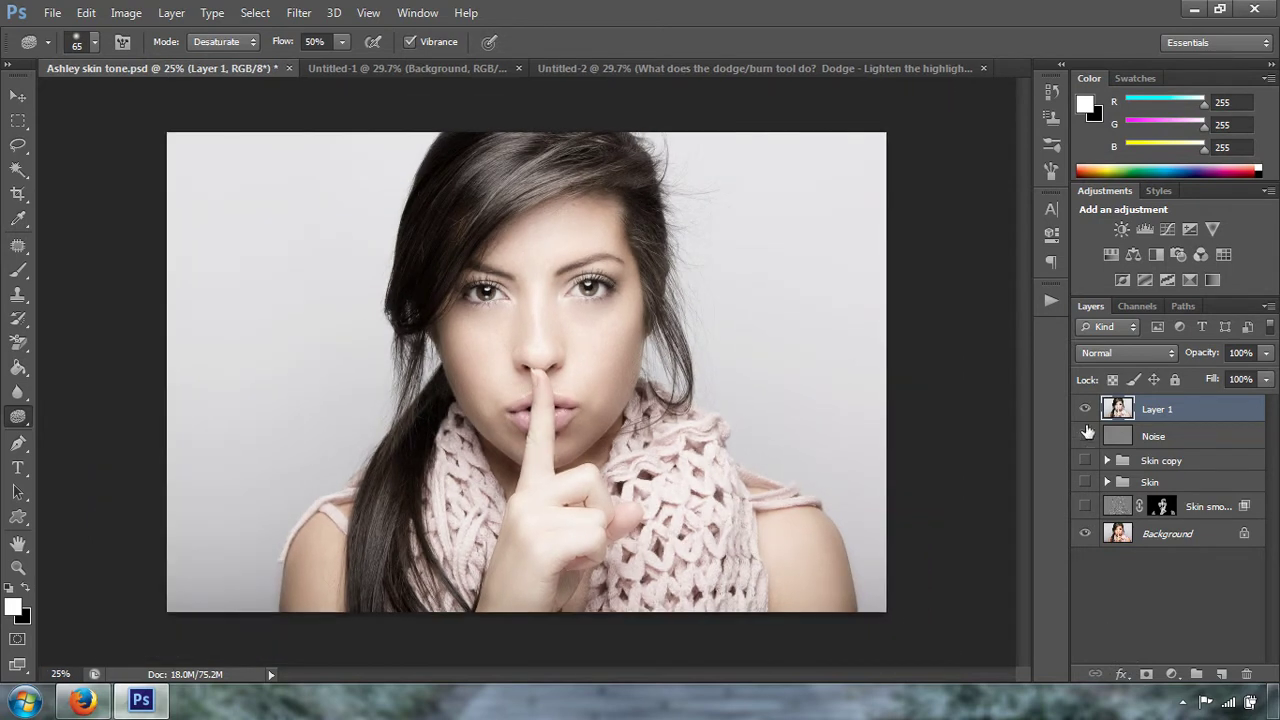
pyautogui.click(1085, 409)
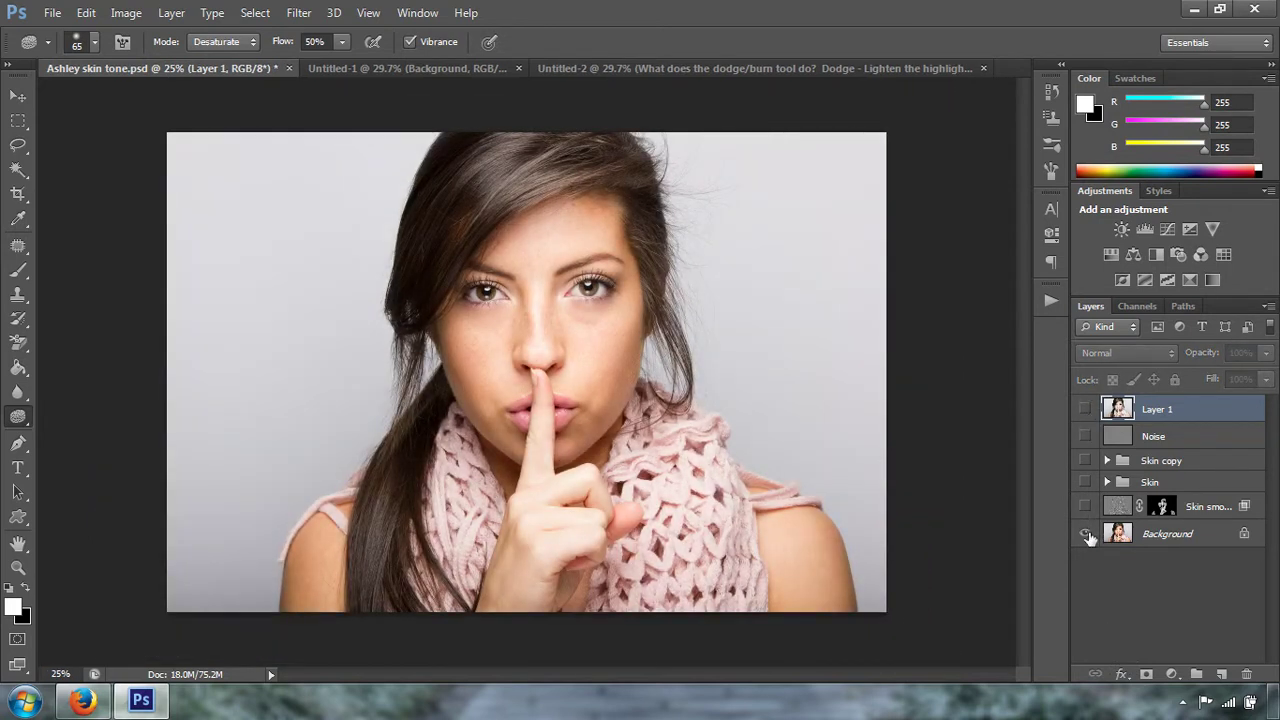
pyautogui.hotkey('ctrl', '0')
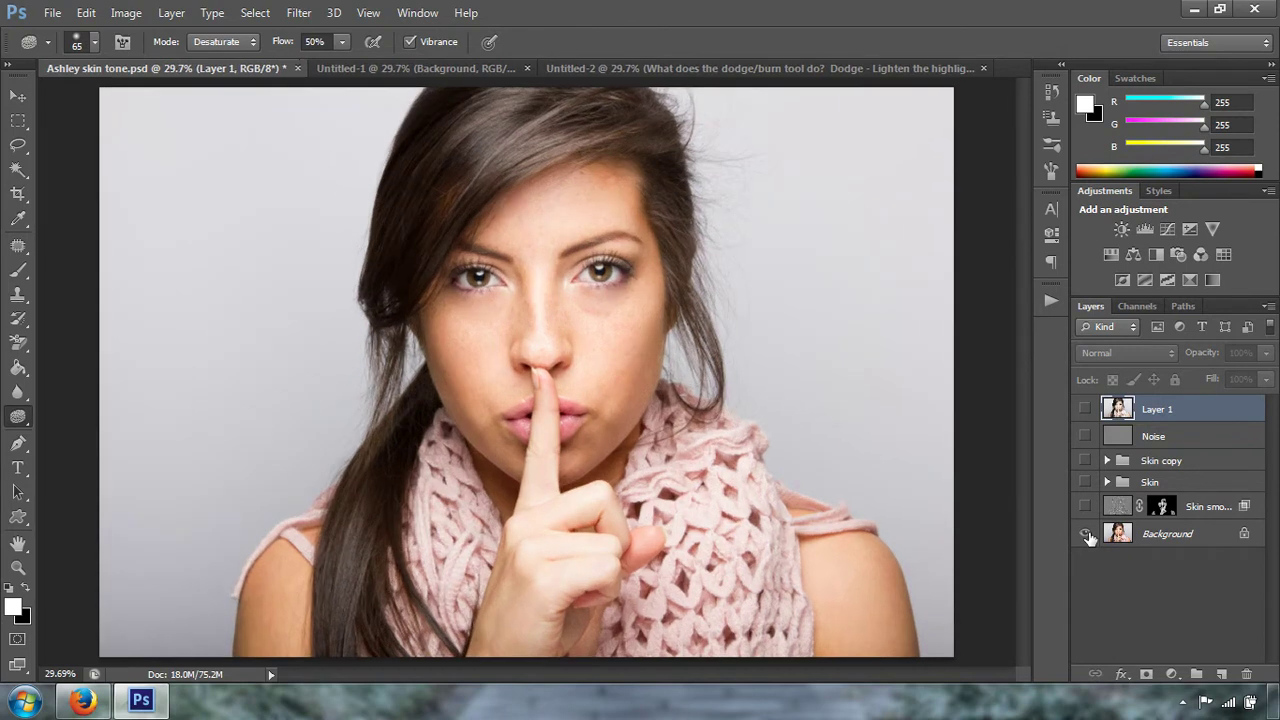
pyautogui.hotkey('ctrl', '-')
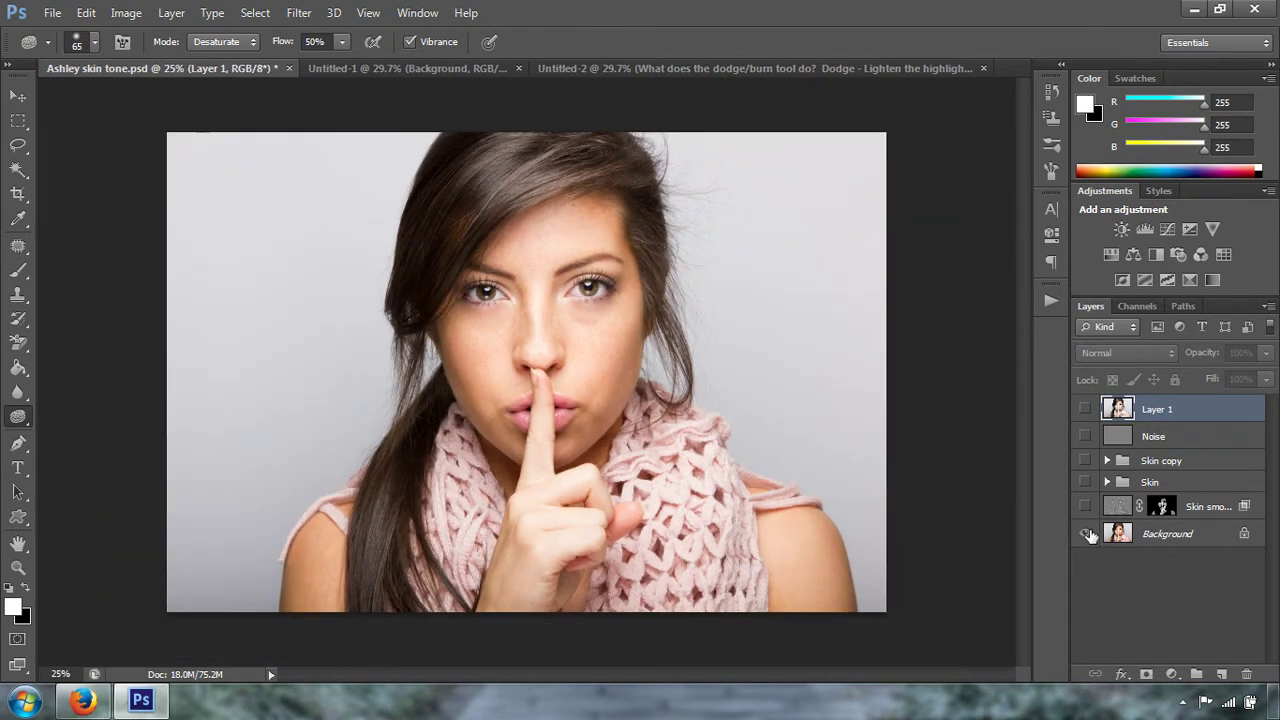
pyautogui.click(1085, 409)
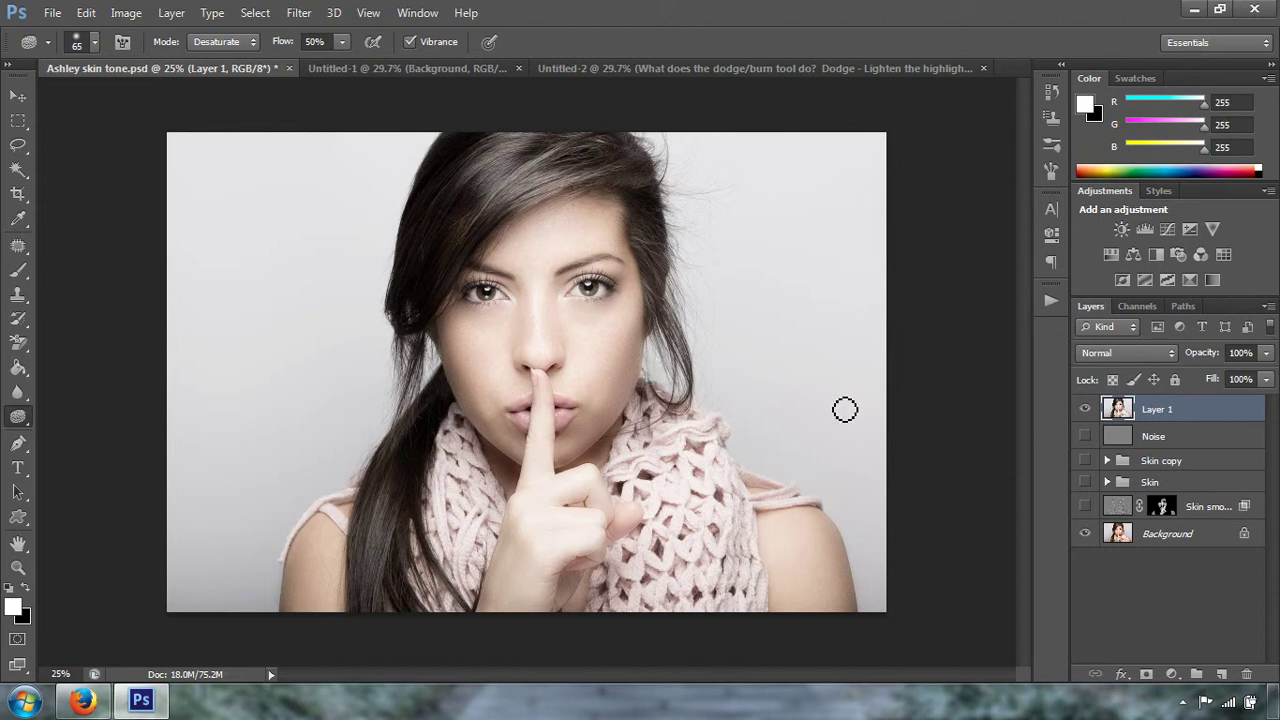
# Activate the Dodge tool and delete the merged layer at the top of the layer stack.
pyautogui.hotkey('shift', 'o')
pyautogui.hotkey('shift', 'o')
pyautogui.hotkey('shift', 'o')
pyautogui.hotkey('shift', 'o')
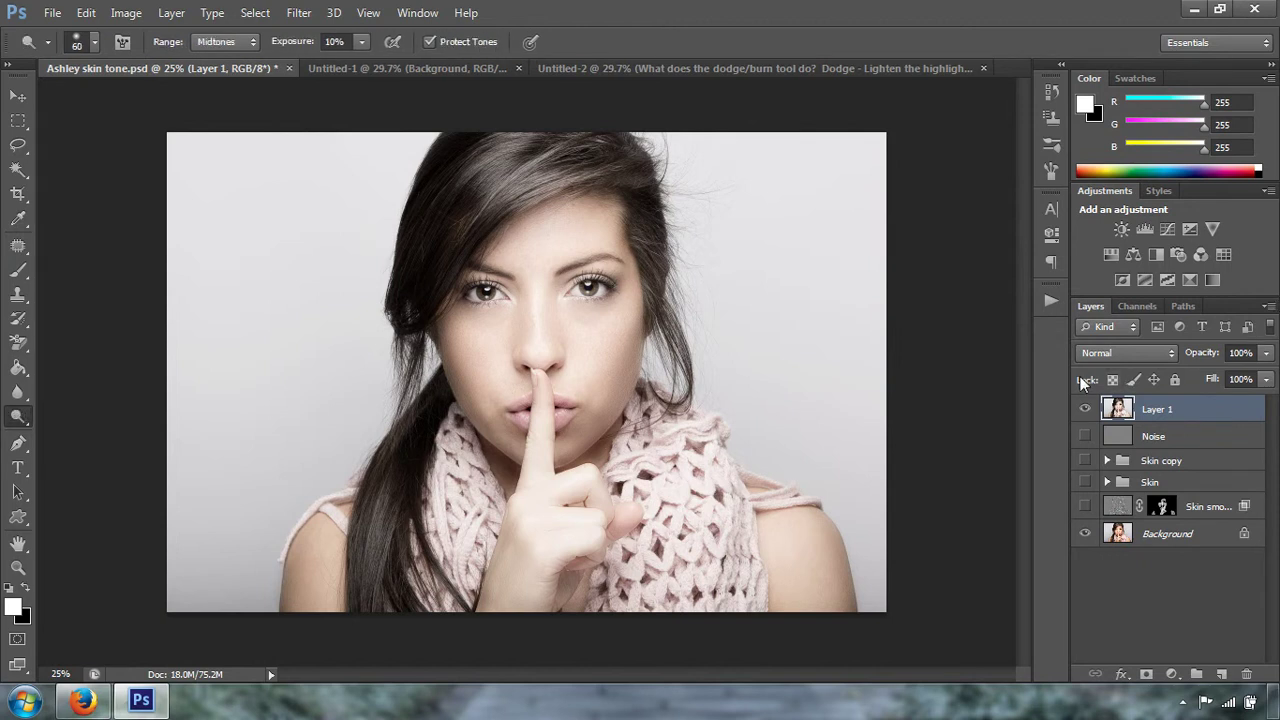
pyautogui.click(1085, 409)
pyautogui.click(1085, 409)
pyautogui.press('Delete')
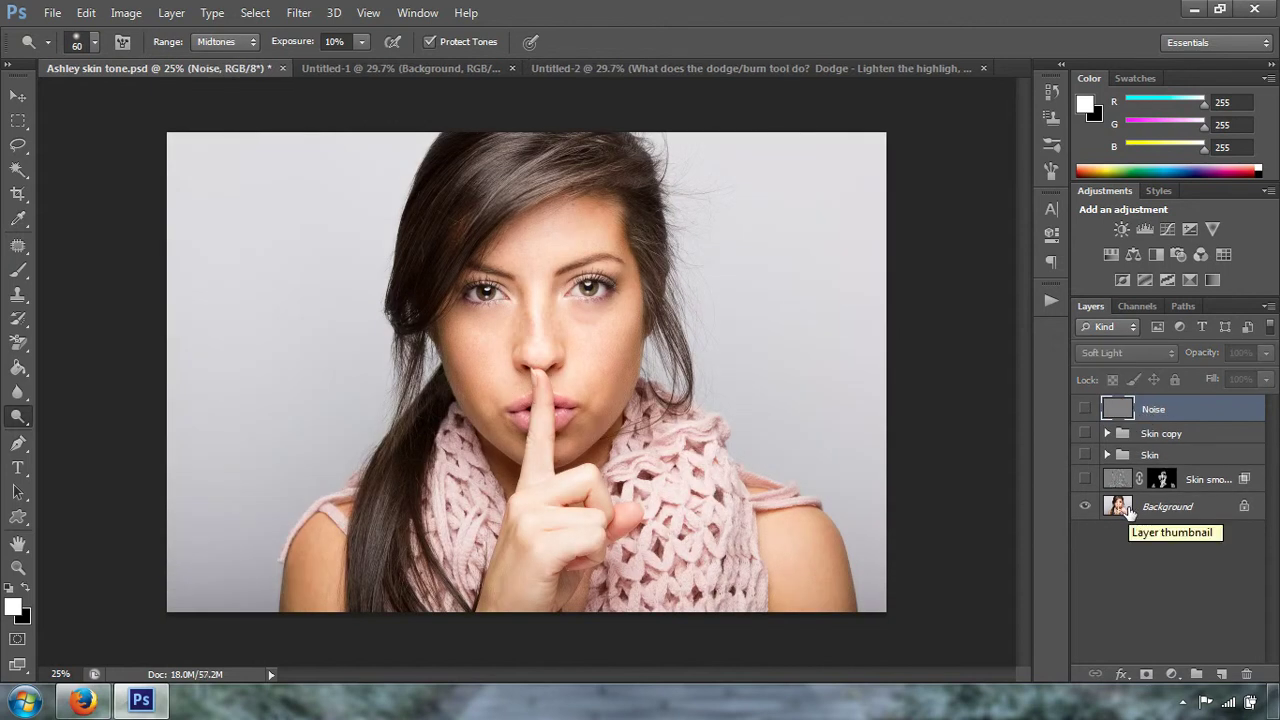
# Create a new layer named "Dodge/Burn skin" above the Noise layer, in Normal mode at 100% opacity.
pyautogui.hotkey('ctrl', 'shift', 'n')
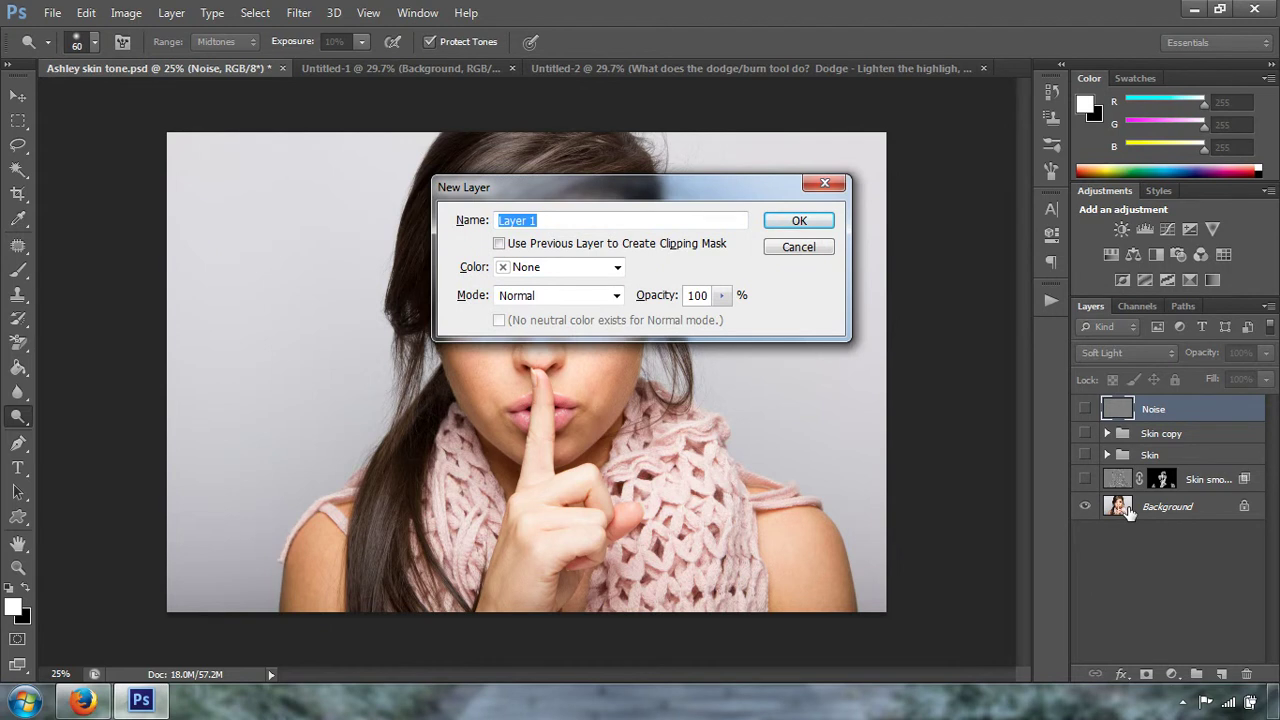
pyautogui.write('Doge')
pyautogui.press('BackSpace')
pyautogui.press('BackSpace')
pyautogui.write('dge/Burn skin')
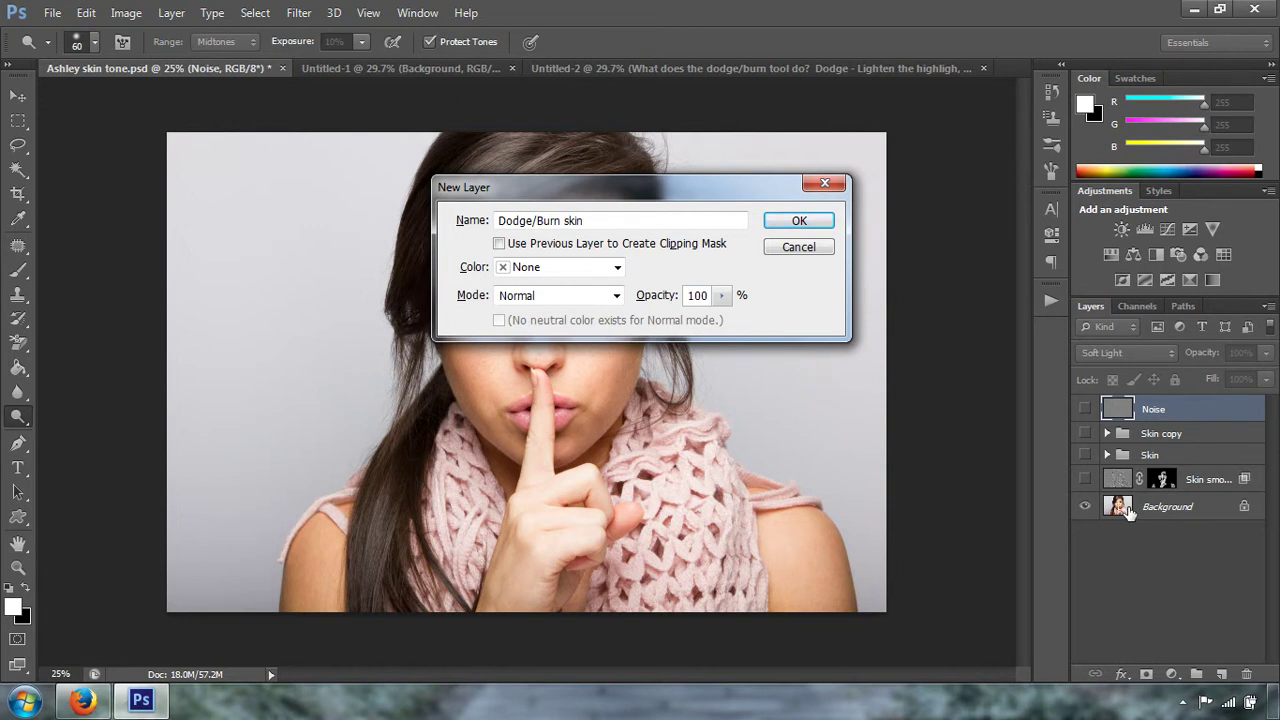
pyautogui.click(799, 221)
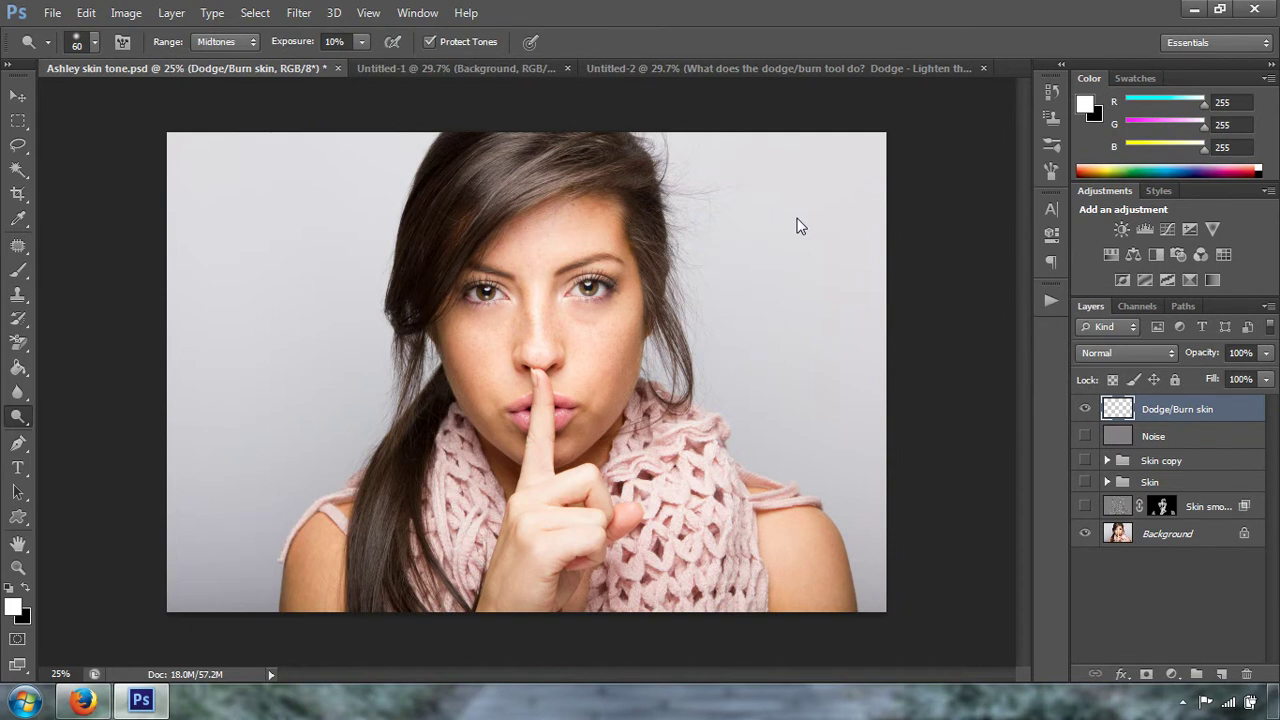
pyautogui.click(171, 14)
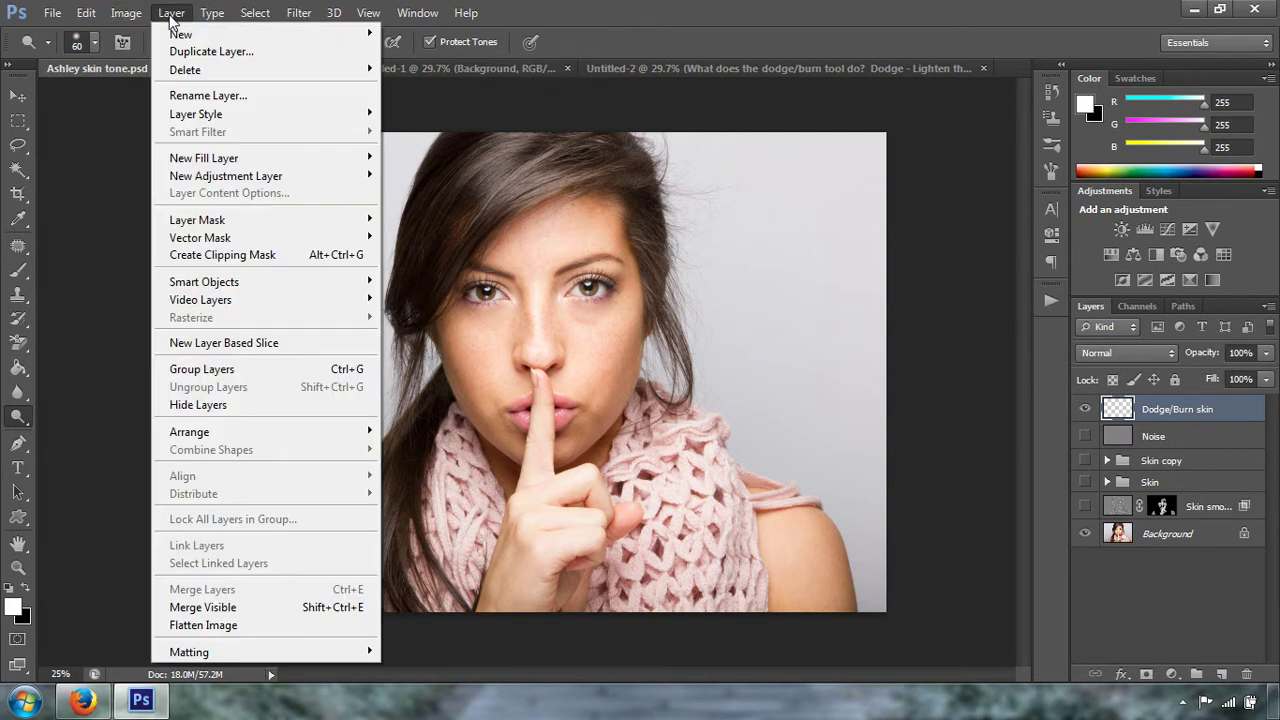
pyautogui.moveTo(205, 37)
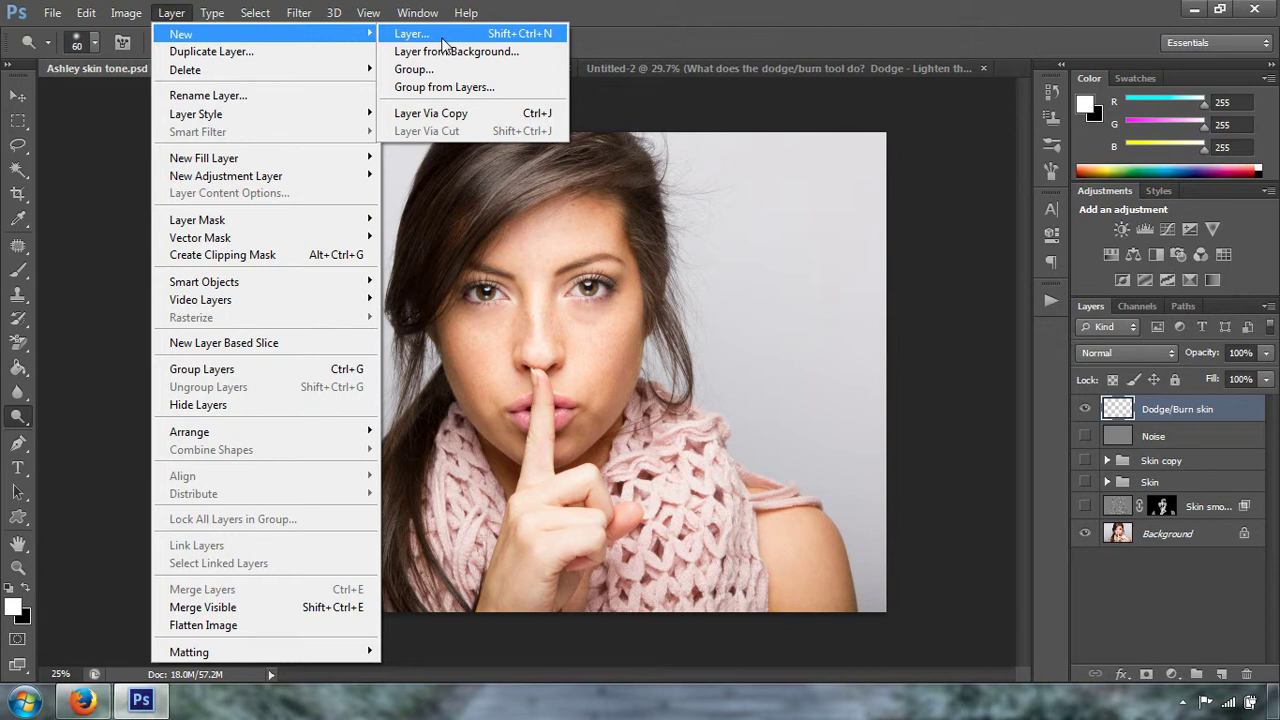
pyautogui.click(829, 33)
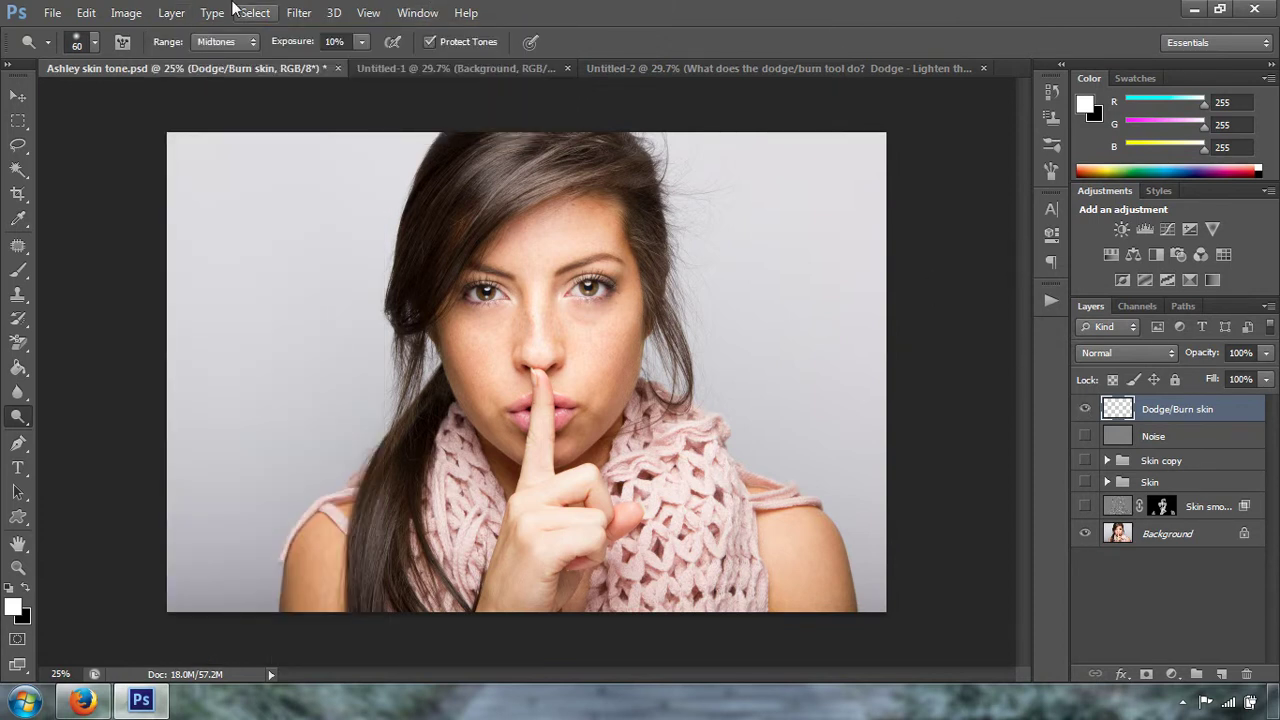
# Fill the Dodge/Burn skin layer with 50% Gray in Normal mode at 100% opacity, returning to the Dodge tool.
pyautogui.click(87, 13)
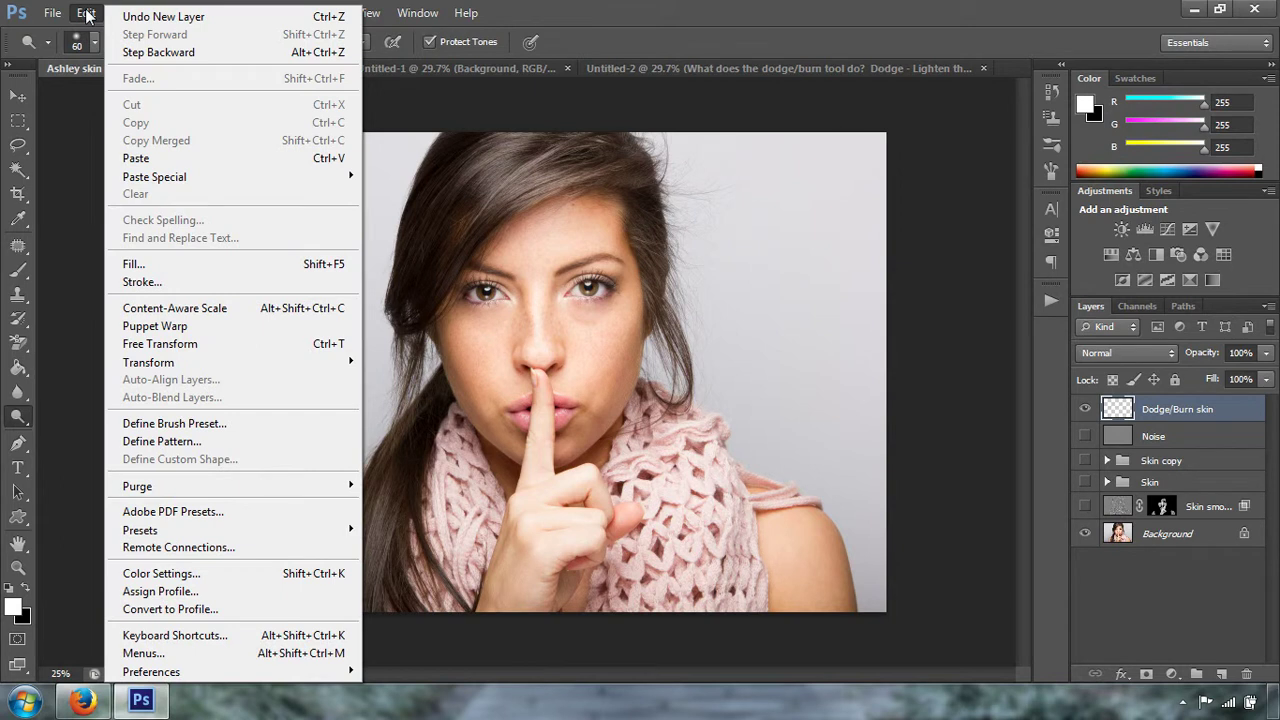
pyautogui.click(163, 267)
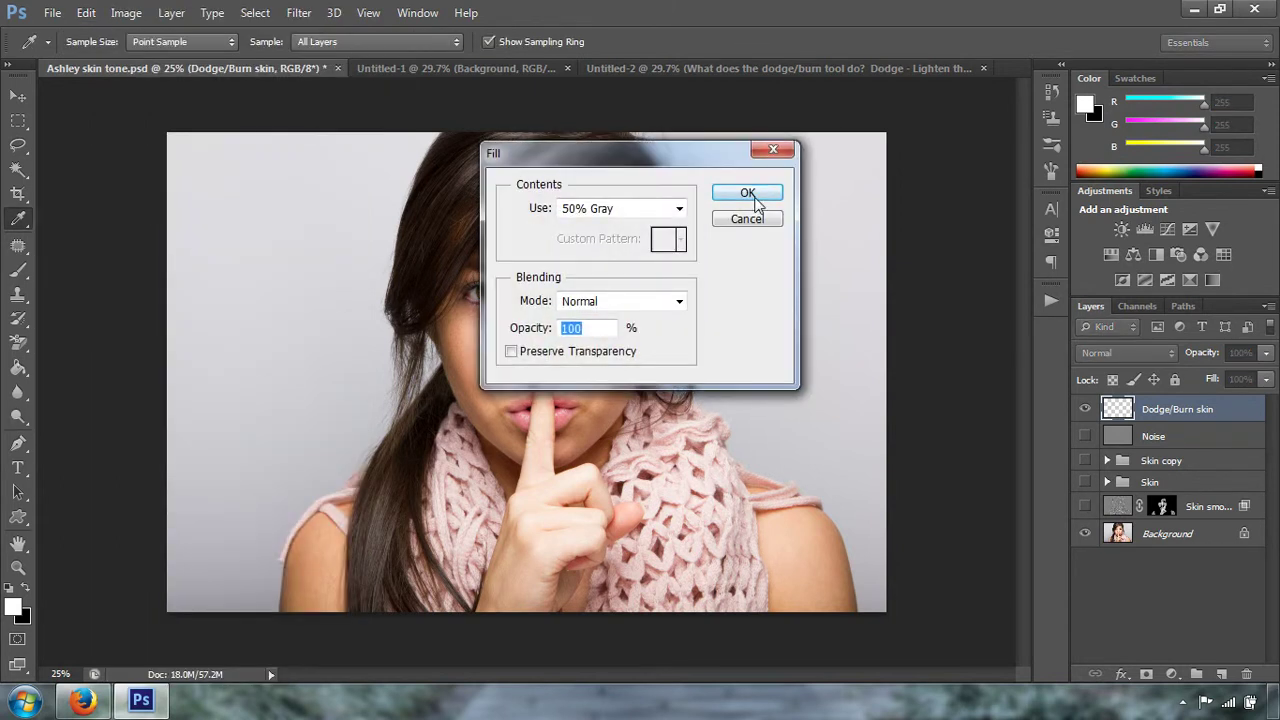
pyautogui.click(748, 193)
pyautogui.press('o')
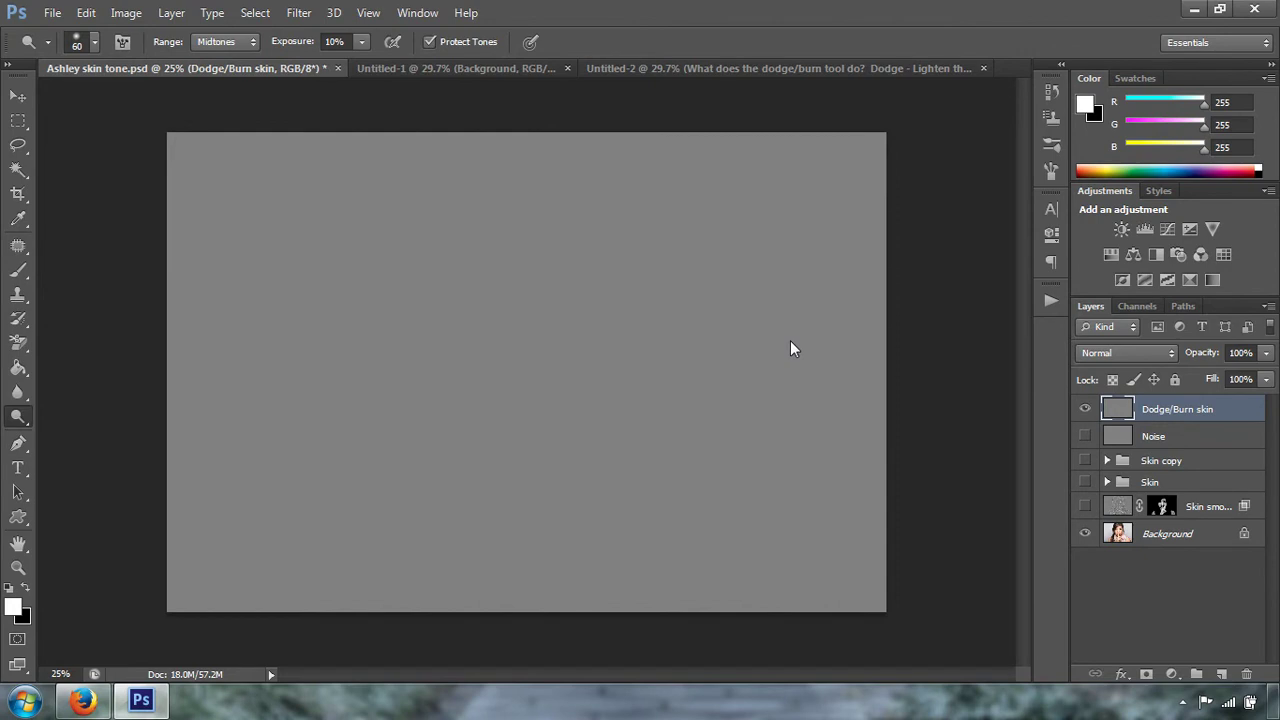
# Set the Dodge/Burn skin layer's blend mode to Soft Light.
pyautogui.click(1154, 355)
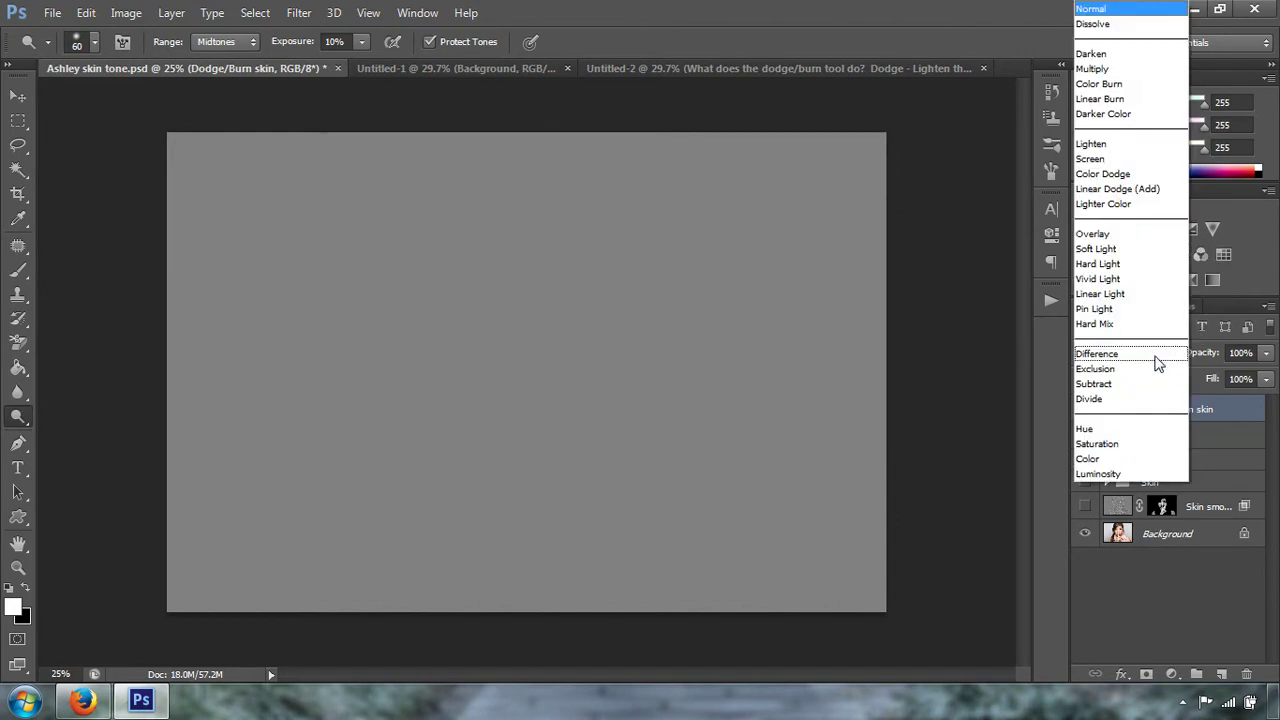
pyautogui.click(1208, 385)
pyautogui.click(1171, 357)
pyautogui.click(1118, 250)
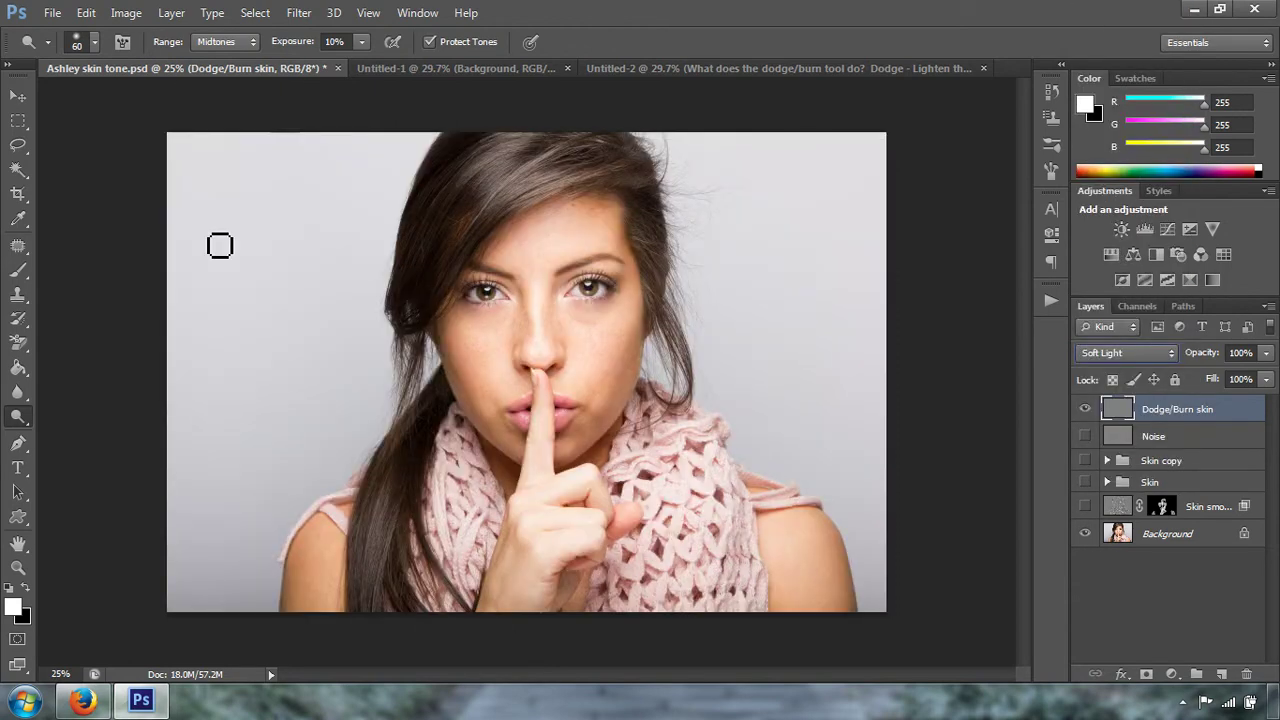
# Set the Dodge tool's range to Midtones for working on the face.
pyautogui.hotkey('ctrl', '+')
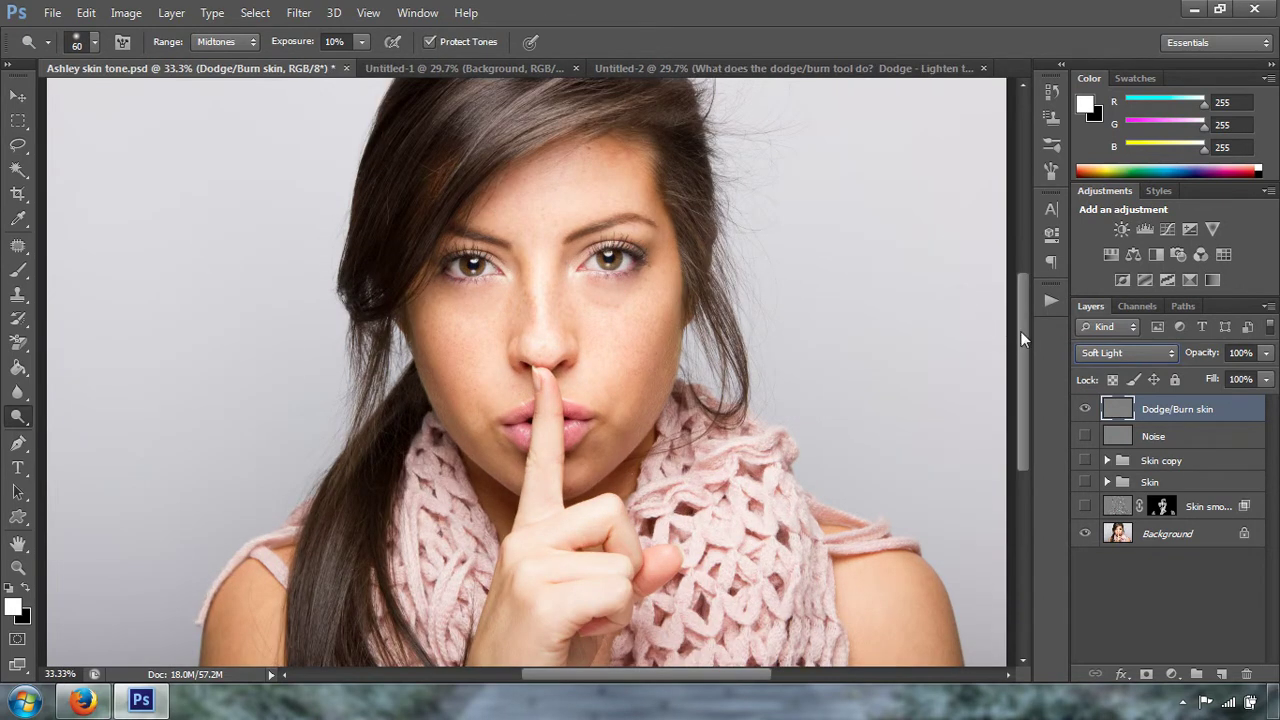
pyautogui.moveTo(1020, 331); pyautogui.dragTo(1021, 319)
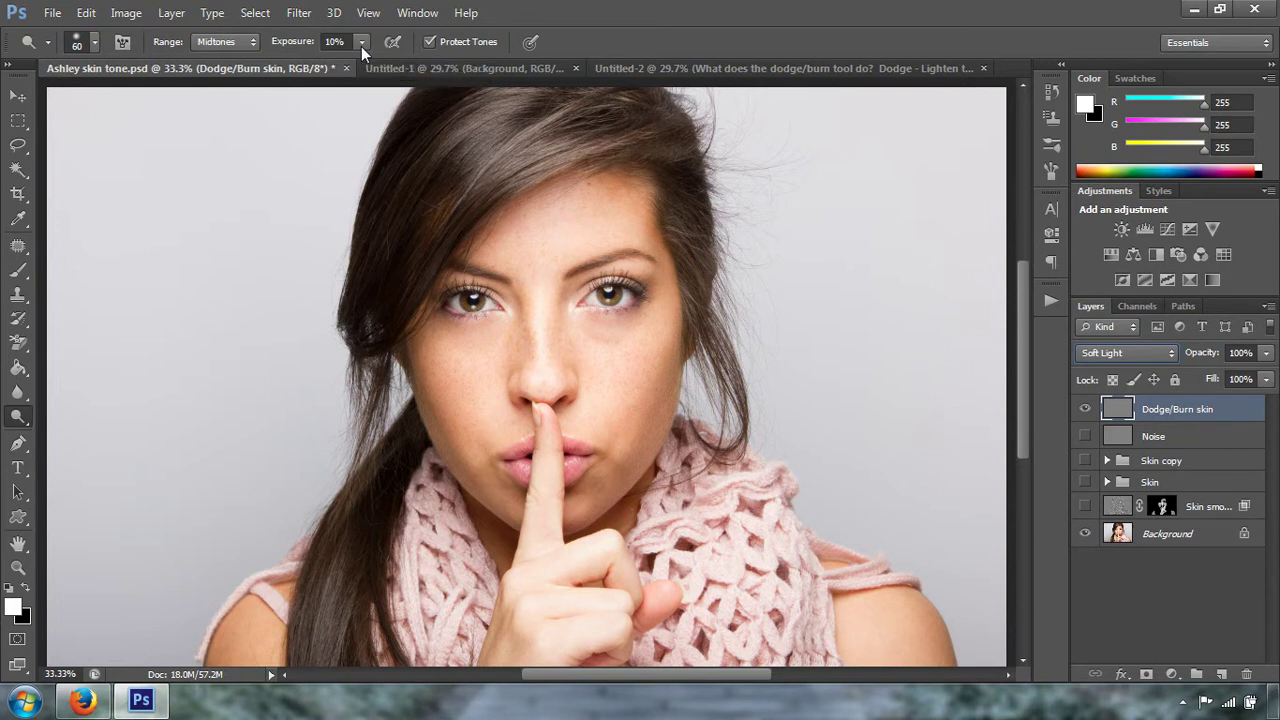
pyautogui.click(238, 44)
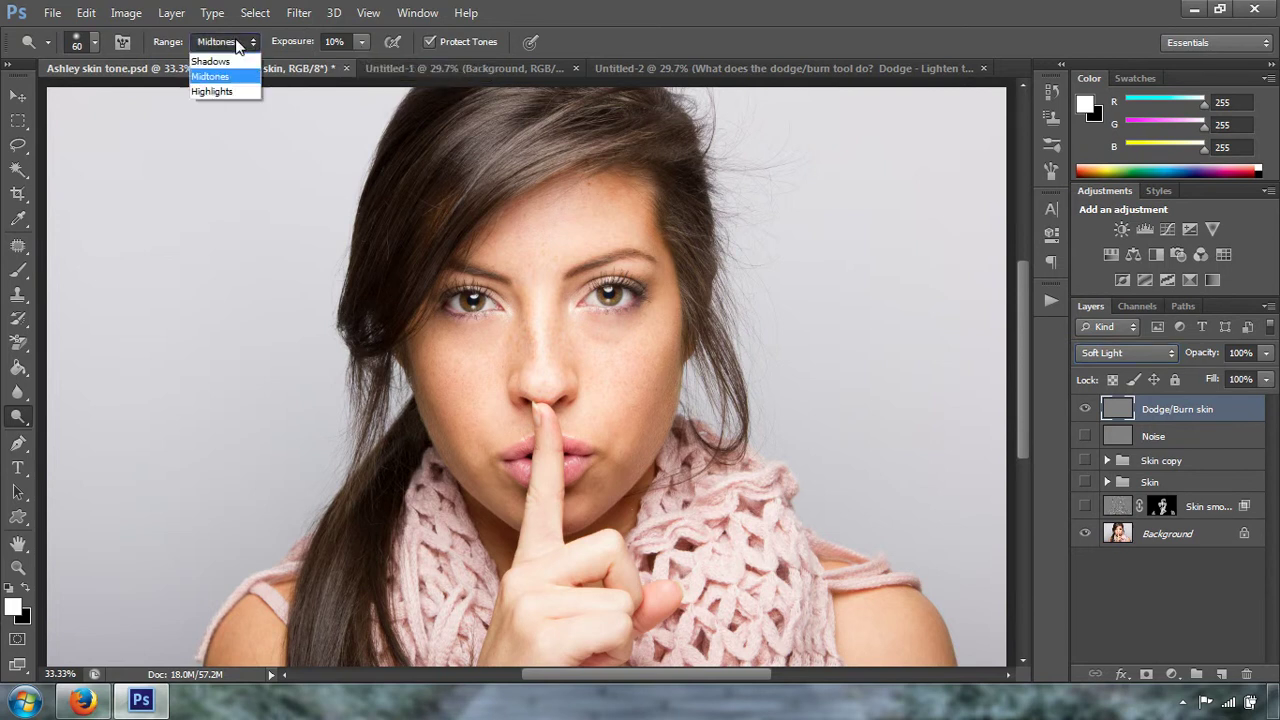
pyautogui.click(237, 42)
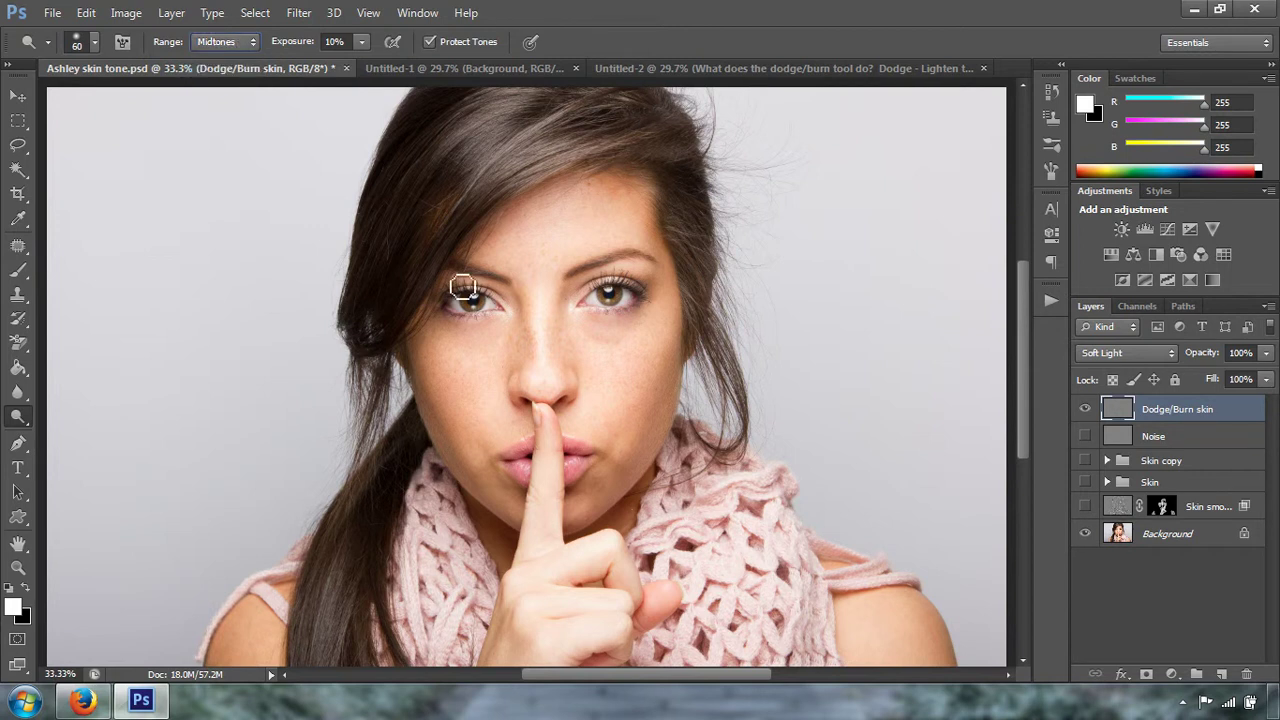
pyautogui.hotkey('ctrl', '+')
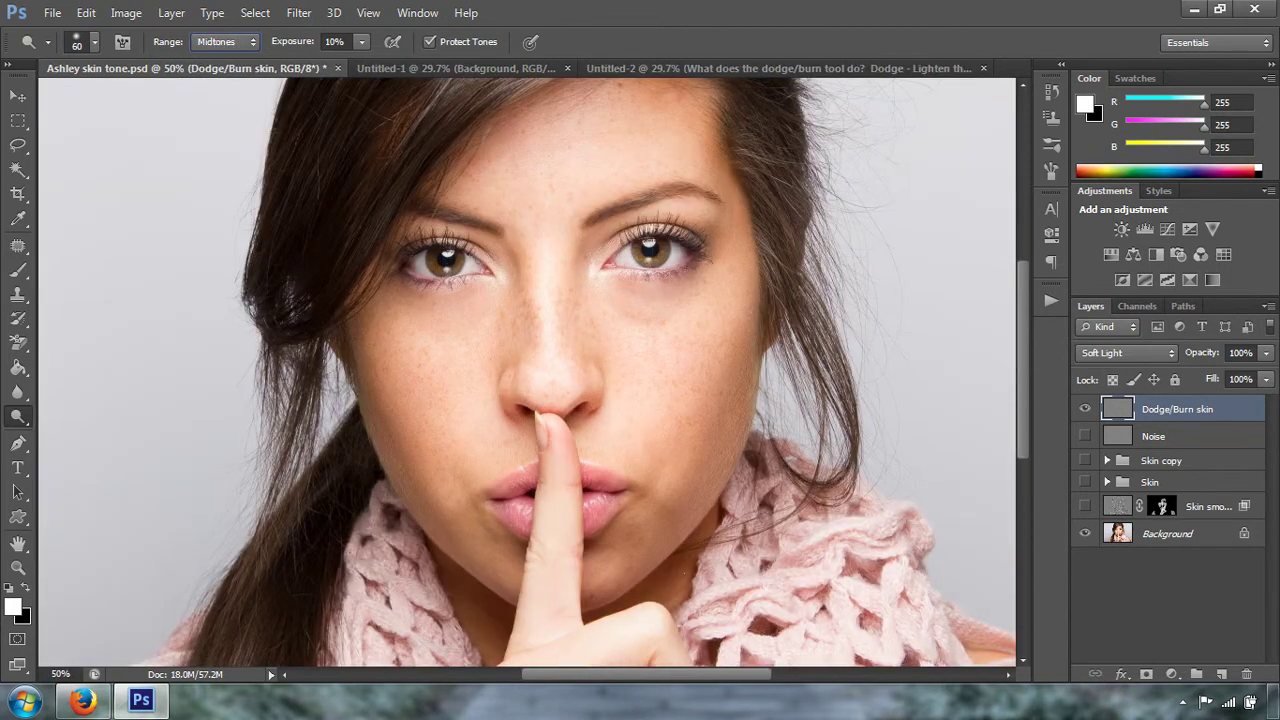
pyautogui.click(247, 42)
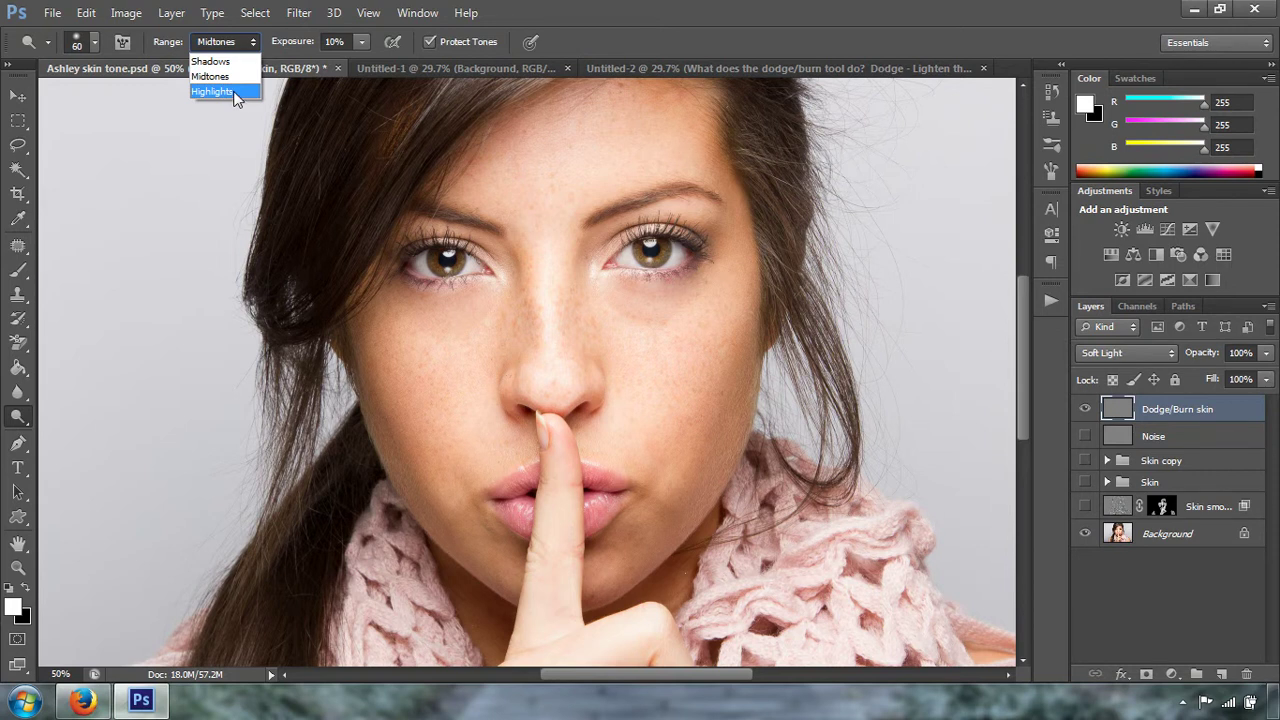
pyautogui.click(212, 76)
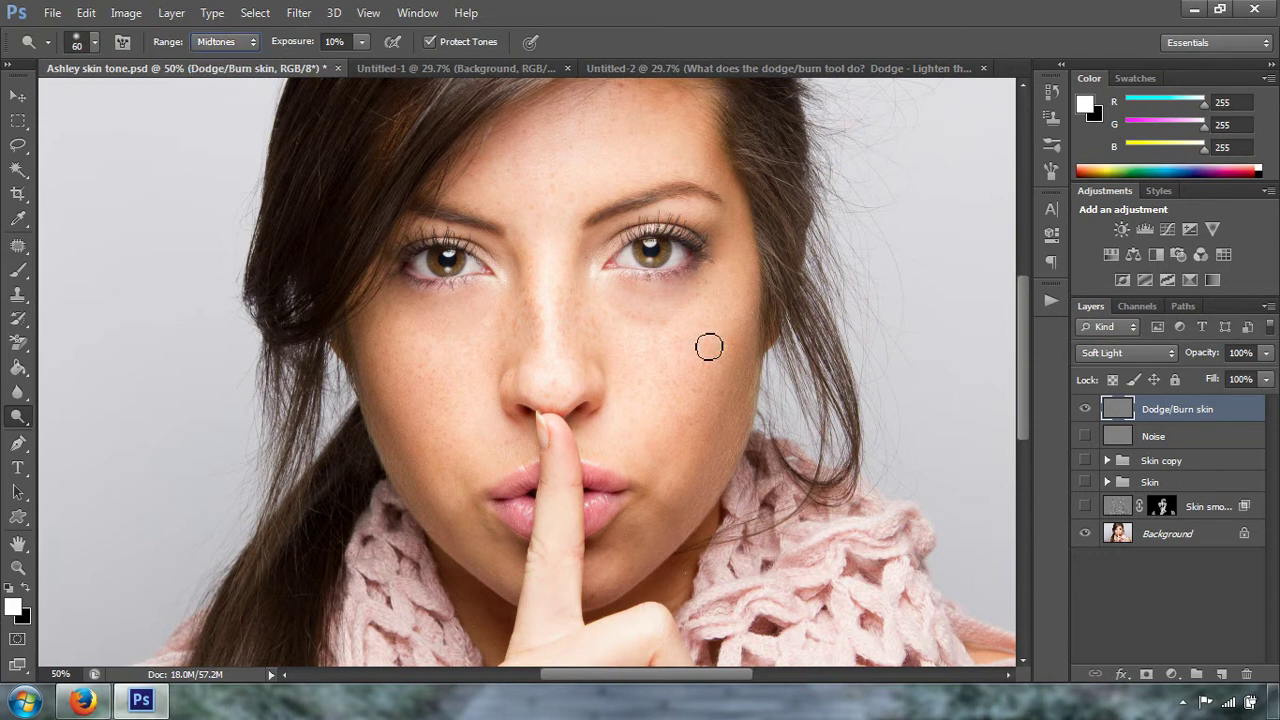
pyautogui.hotkey('ctrl', '+')
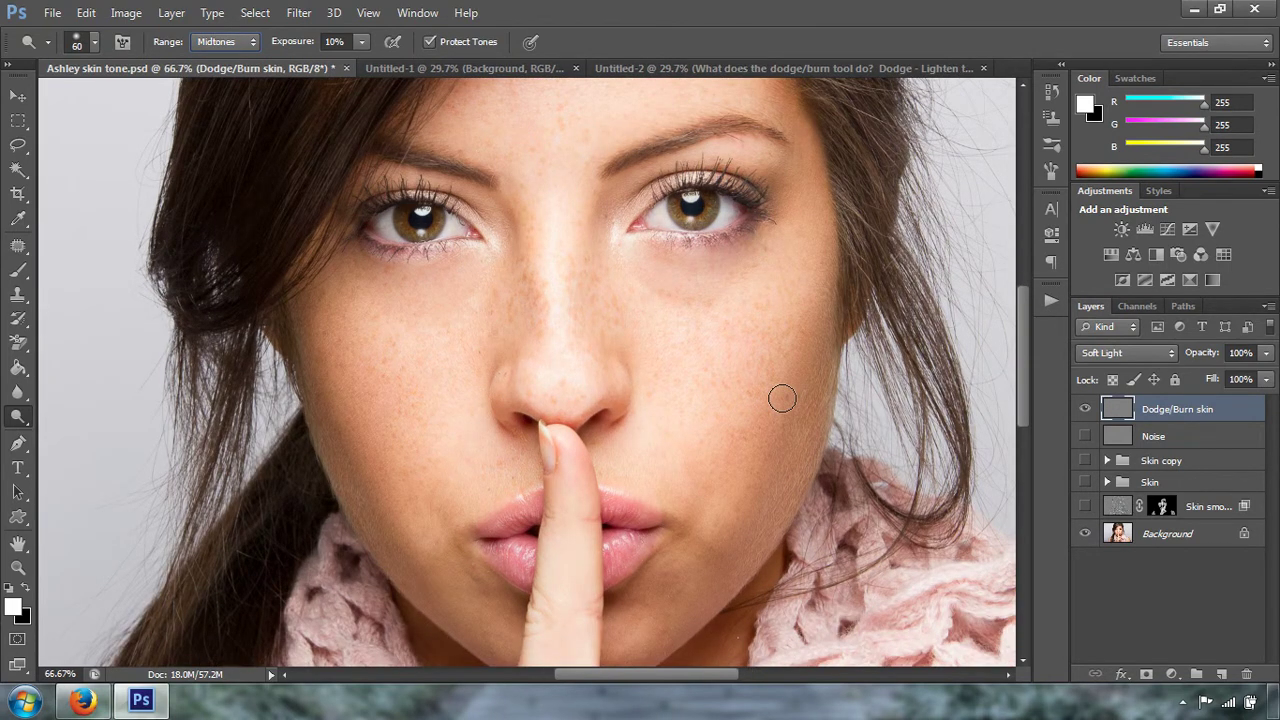
pyautogui.hotkey('ctrl', '-')
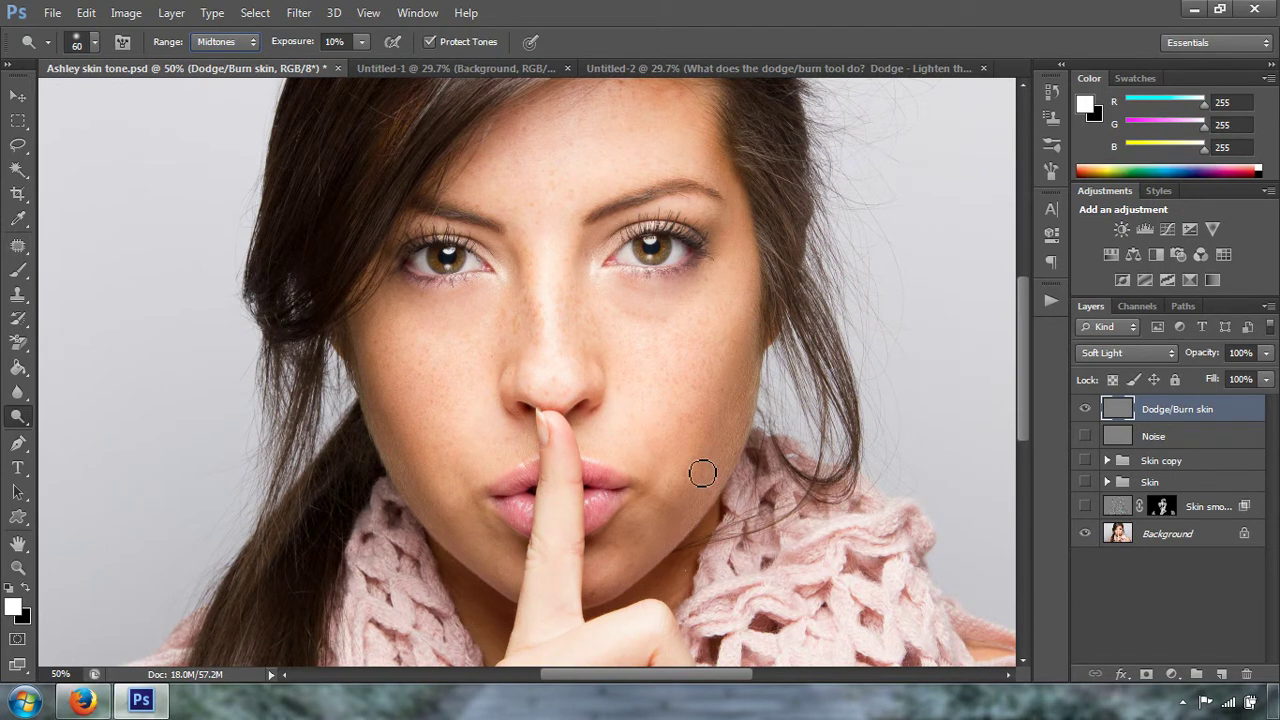
# Burn the outer contours of both cheeks and the jawline with the Burn tool set to Midtones at 10% exposure.
pyautogui.hotkey('ctrl', '+')
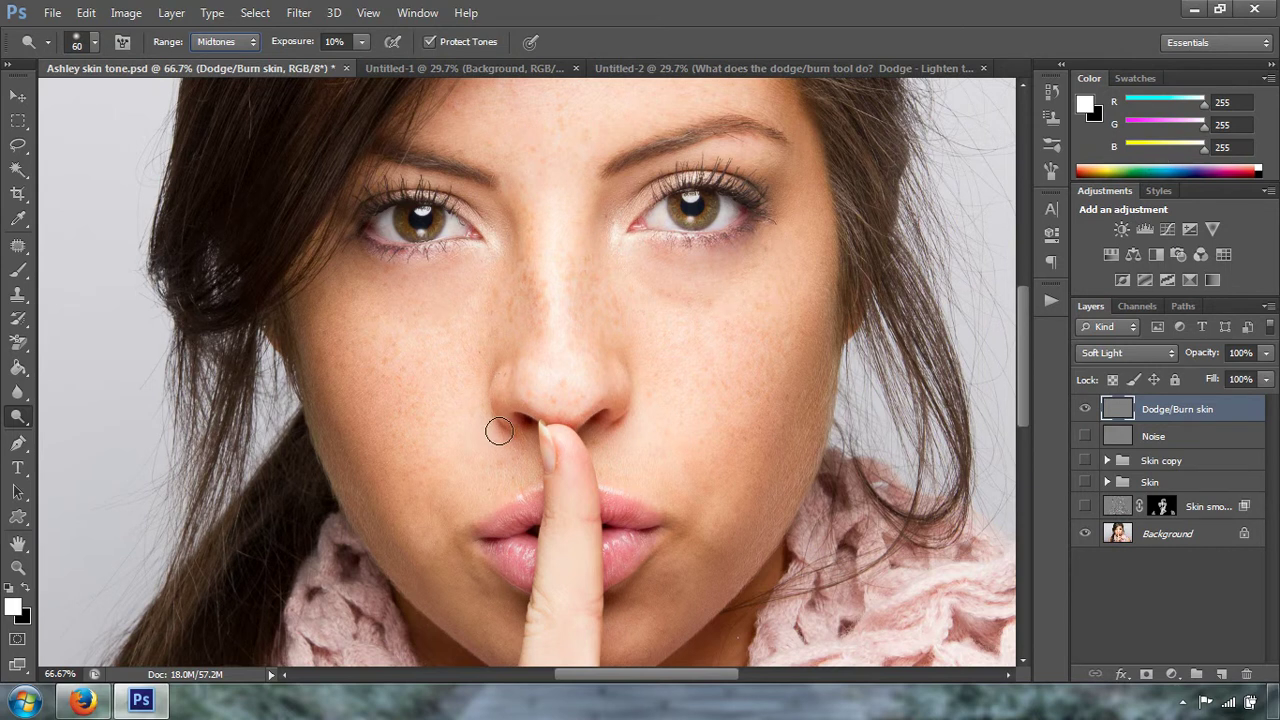
pyautogui.click(18, 416)
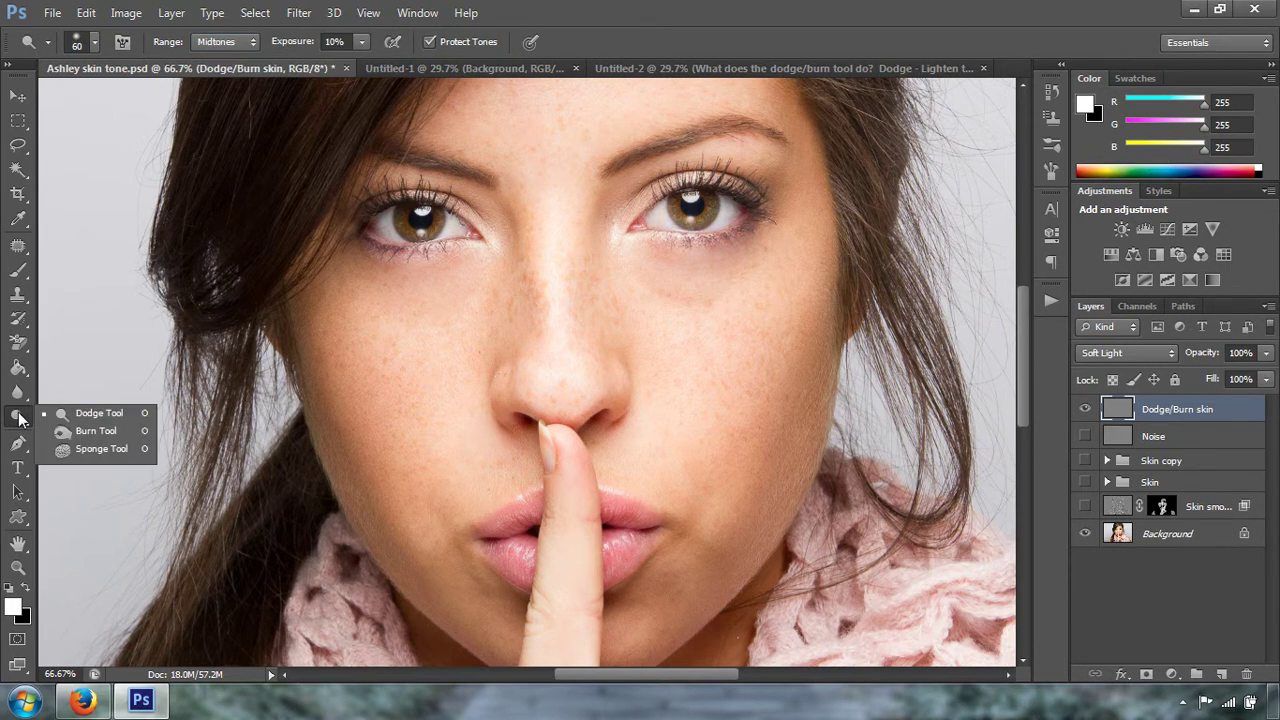
pyautogui.click(105, 429)
pyautogui.press(']')
pyautogui.press(']')
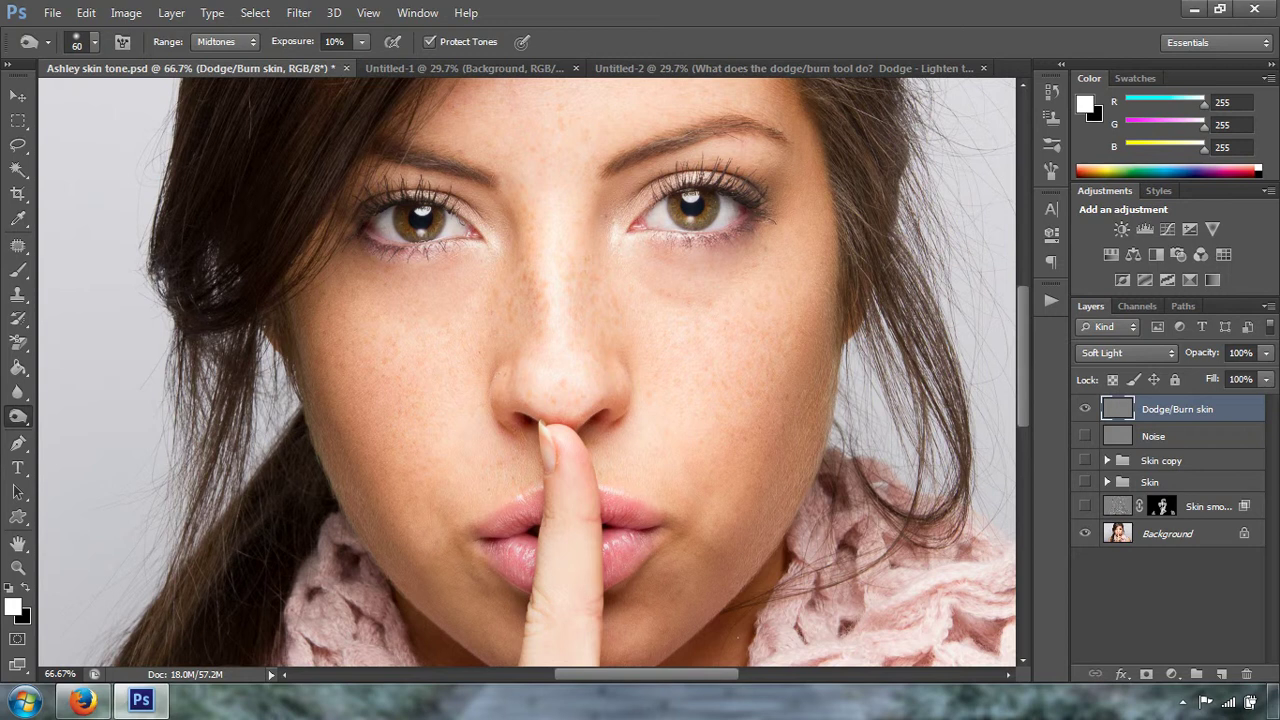
pyautogui.press('[')
pyautogui.press(']')
pyautogui.press(']')
pyautogui.press(']')
pyautogui.press(']')
pyautogui.press(']')
pyautogui.press('[')
pyautogui.press('[')
pyautogui.press(']')
pyautogui.press(']')
pyautogui.press(']')
pyautogui.press(']')
pyautogui.press('[')
pyautogui.press('[')
pyautogui.press('[')
pyautogui.moveTo(1026, 323); pyautogui.dragTo(1029, 387)
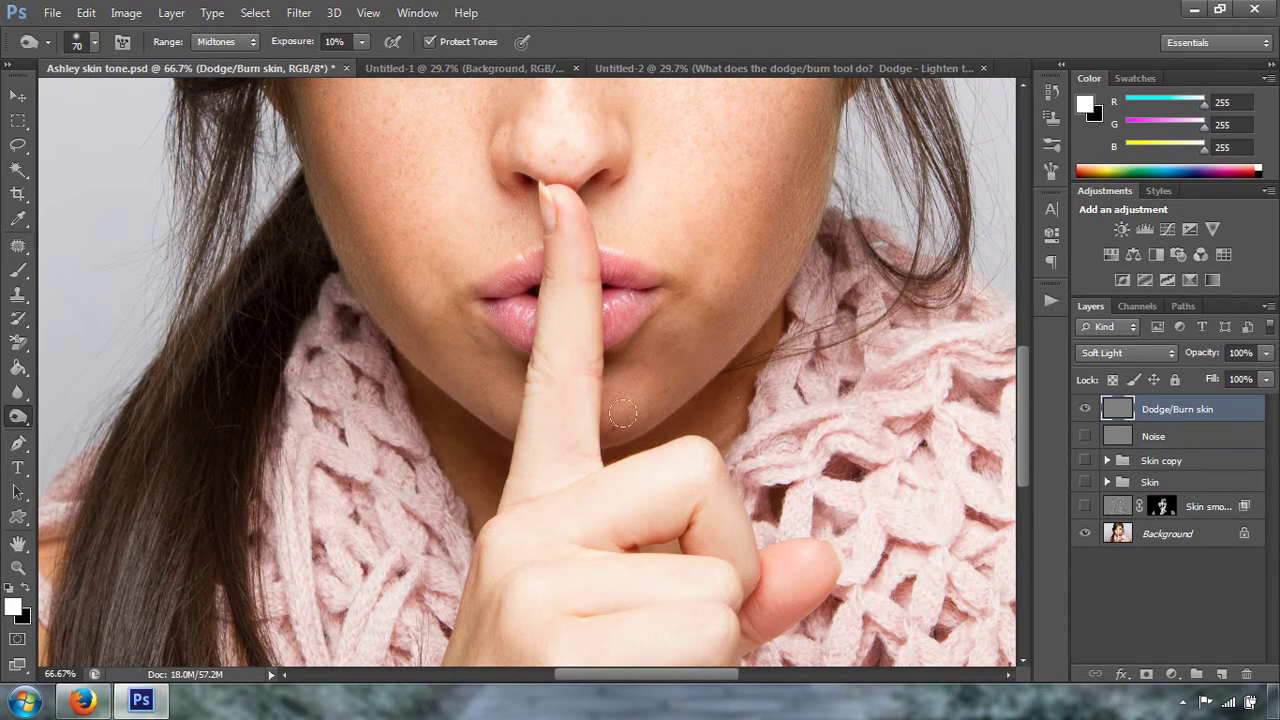
pyautogui.moveTo(405, 315); pyautogui.dragTo(458, 330)
# Burn the shadows along the sides of the nose and nostrils with a 40 px brush.
pyautogui.moveTo(1021, 425); pyautogui.dragTo(1022, 358)
pyautogui.press('[')
pyautogui.press('[')
pyautogui.press('[')
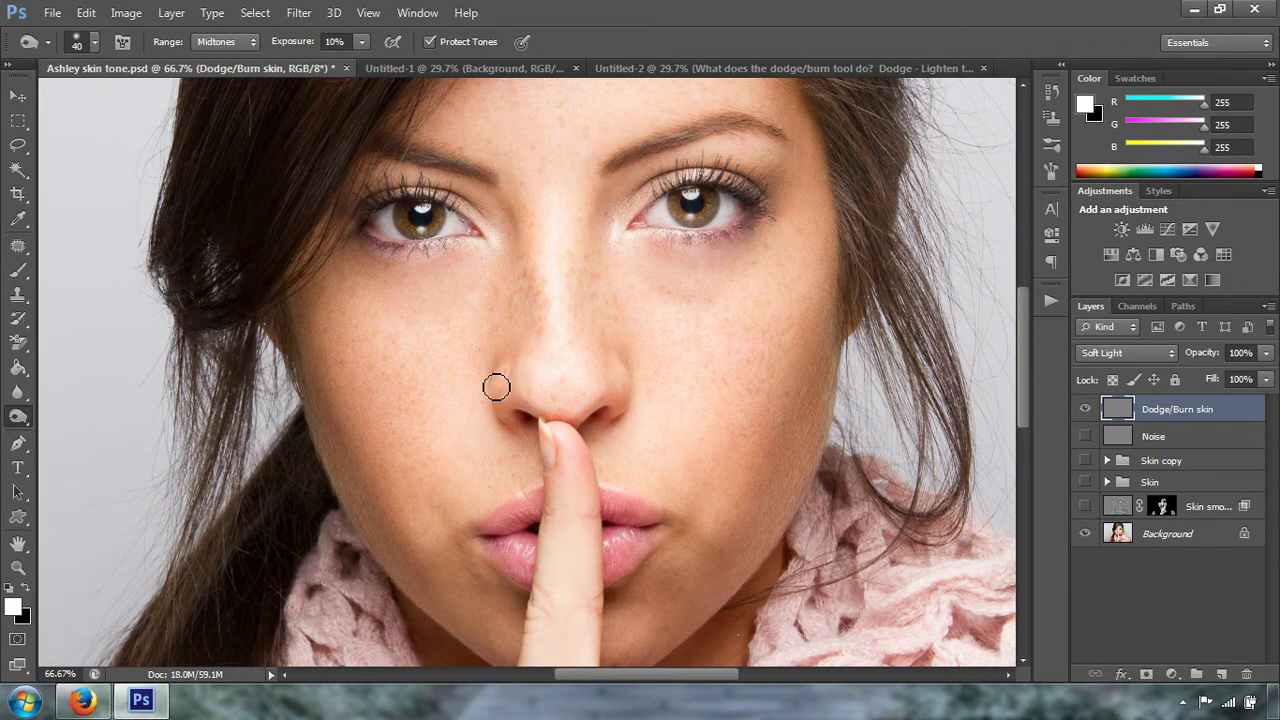
pyautogui.moveTo(508, 430)
pyautogui.mouseDown()
pyautogui.moveTo(500, 364)
pyautogui.moveTo(494, 420)
pyautogui.mouseUp()
# Show the Noise, Skin copy, Skin and skin-smoothing layers, and dodge the forehead and nose bridge in Midtones at 10% exposure.
pyautogui.moveTo(1085, 430); pyautogui.dragTo(1085, 507)
pyautogui.moveTo(1023, 391); pyautogui.dragTo(1025, 342)
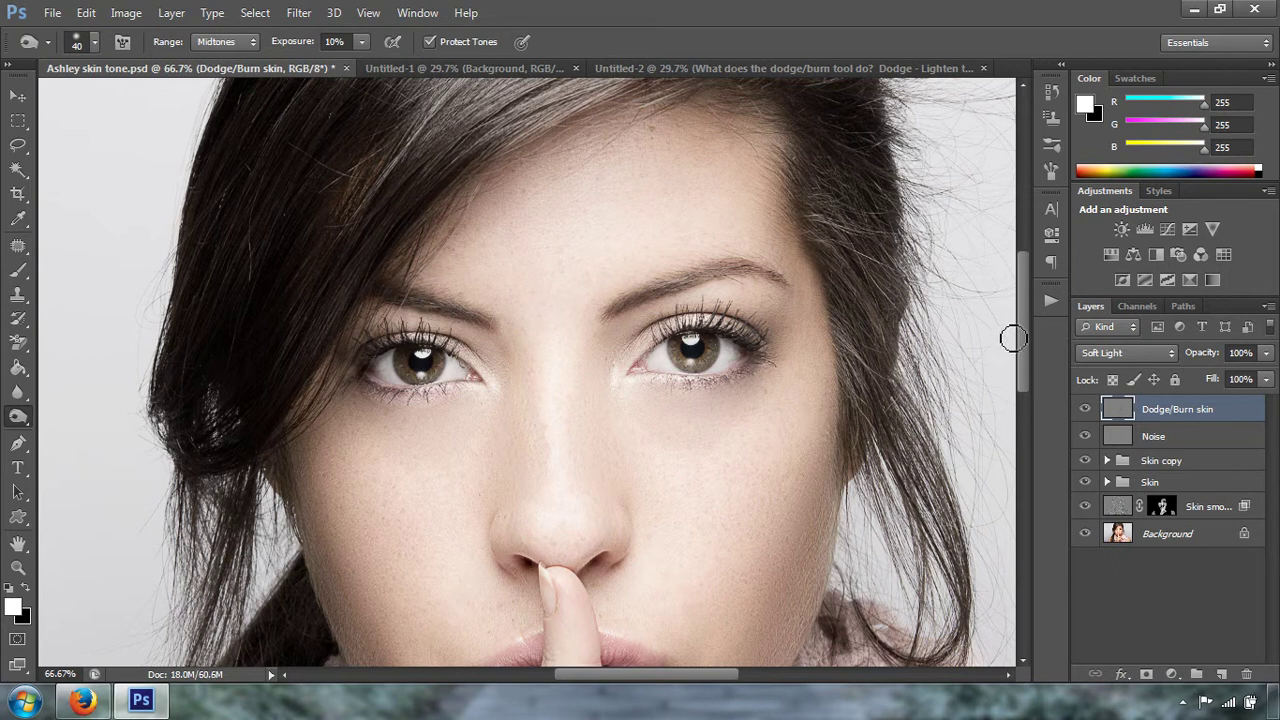
pyautogui.press(']')
pyautogui.press(']')
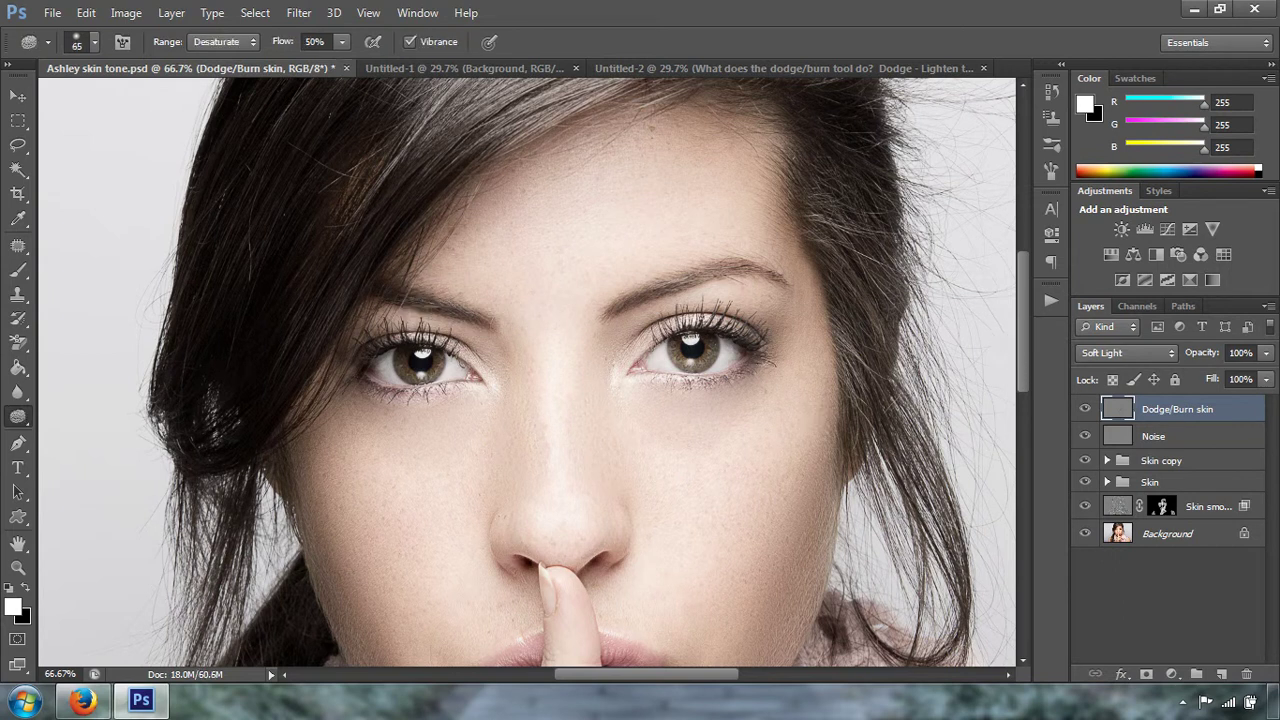
pyautogui.press(']')
pyautogui.press(']')
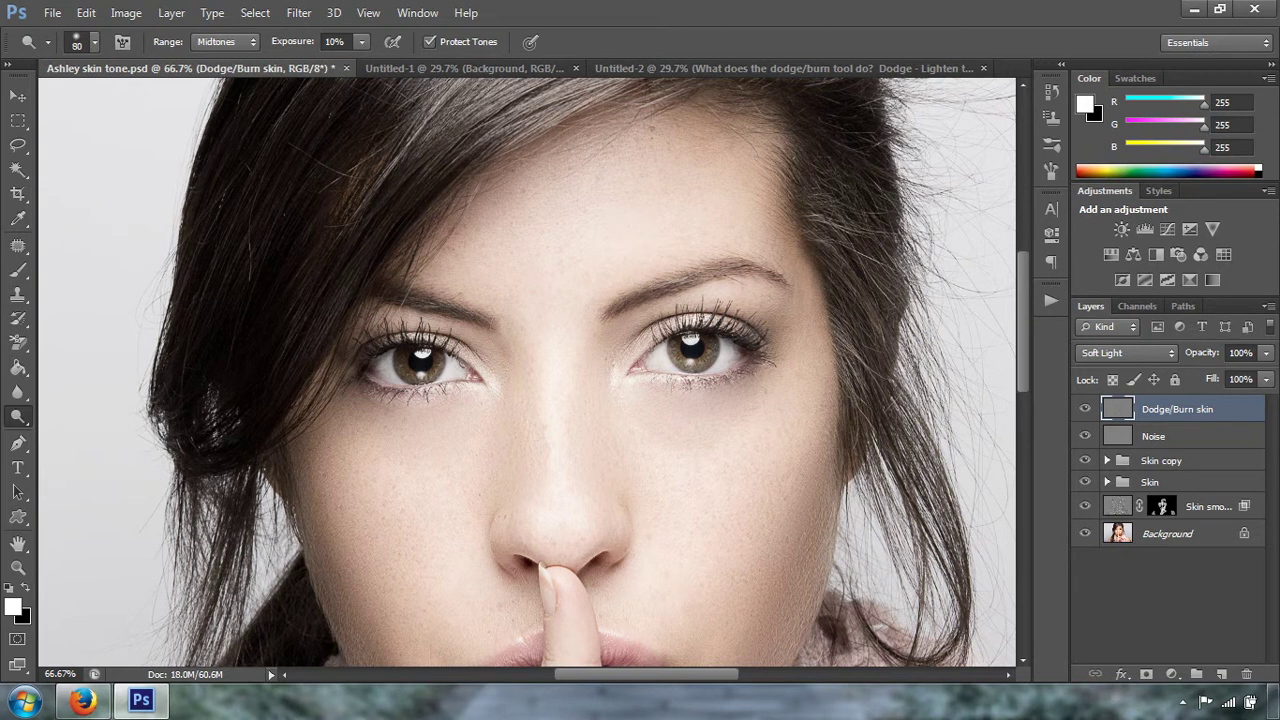
pyautogui.press(']')
pyautogui.press(']')
# Dodge the areas under both eyes with a 50 px brush.
pyautogui.moveTo(1021, 352); pyautogui.dragTo(1019, 426)
pyautogui.press('[')
pyautogui.press('[')
pyautogui.press('[')
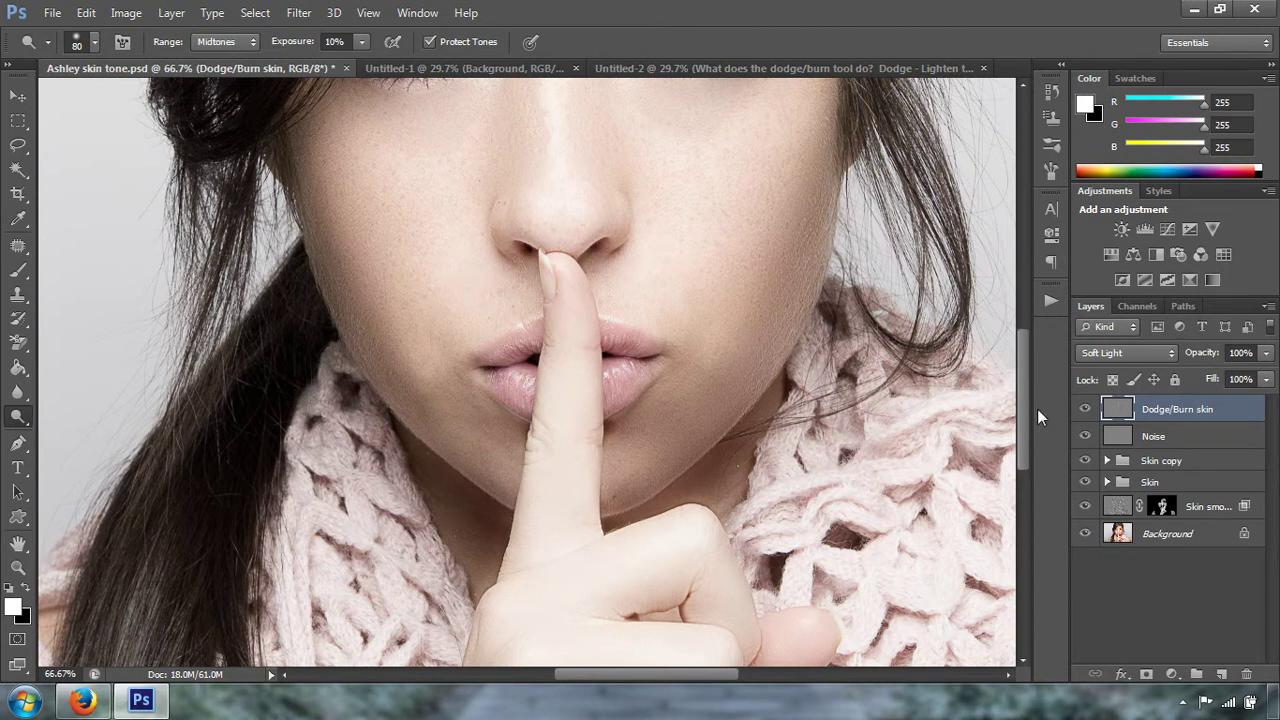
pyautogui.moveTo(1019, 403); pyautogui.dragTo(1020, 340)
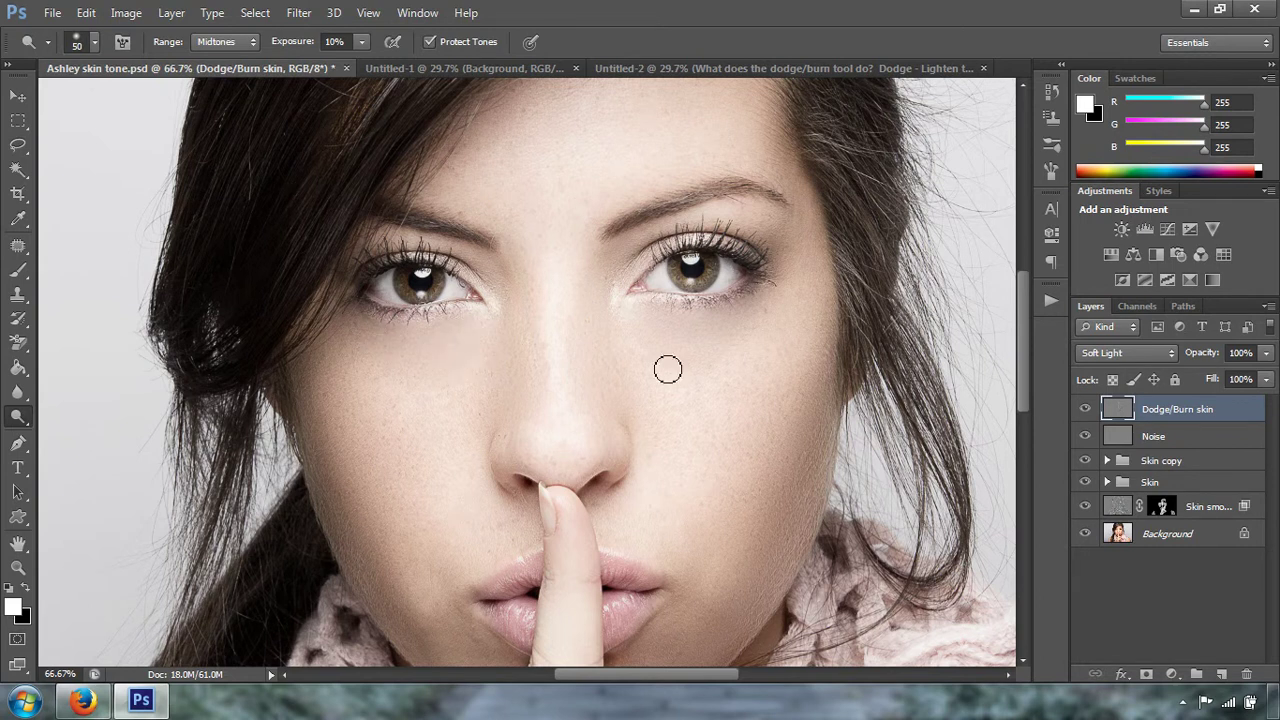
# Compare the whole portrait and the face with the Dodge/Burn skin layer hidden and shown.
pyautogui.hotkey('ctrl', '0')
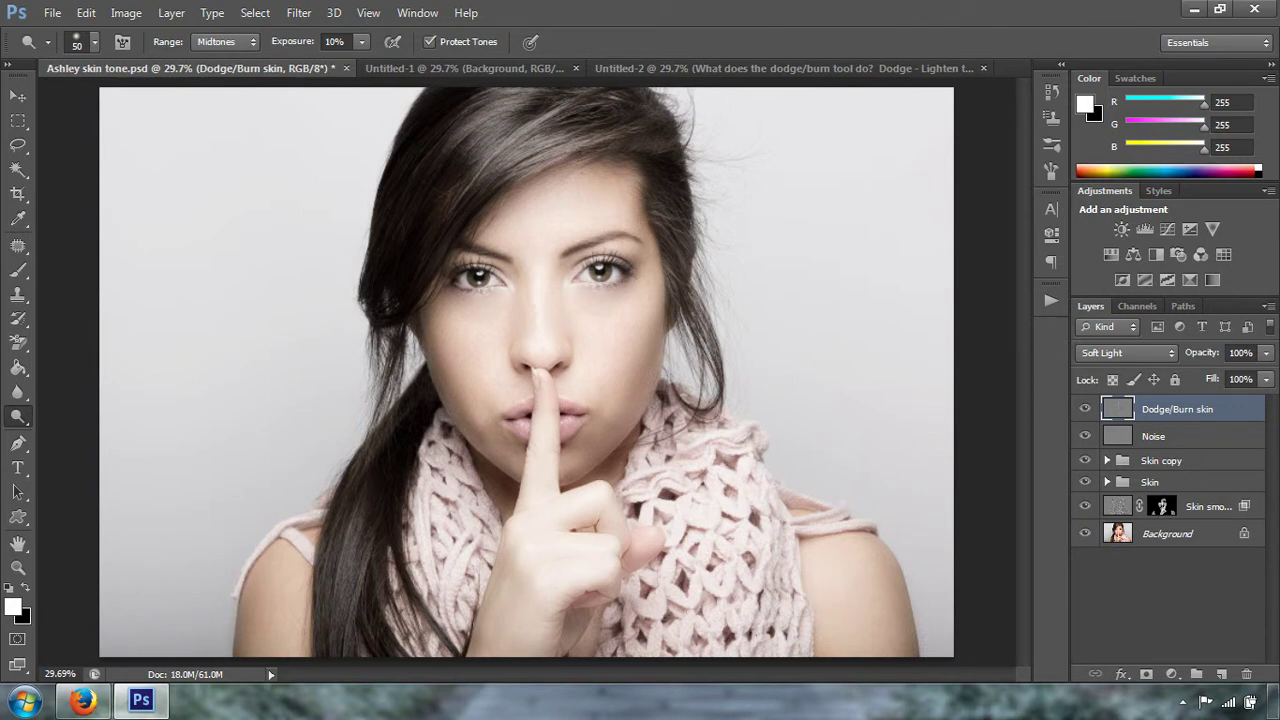
pyautogui.click(1086, 410)
pyautogui.click(1086, 410)
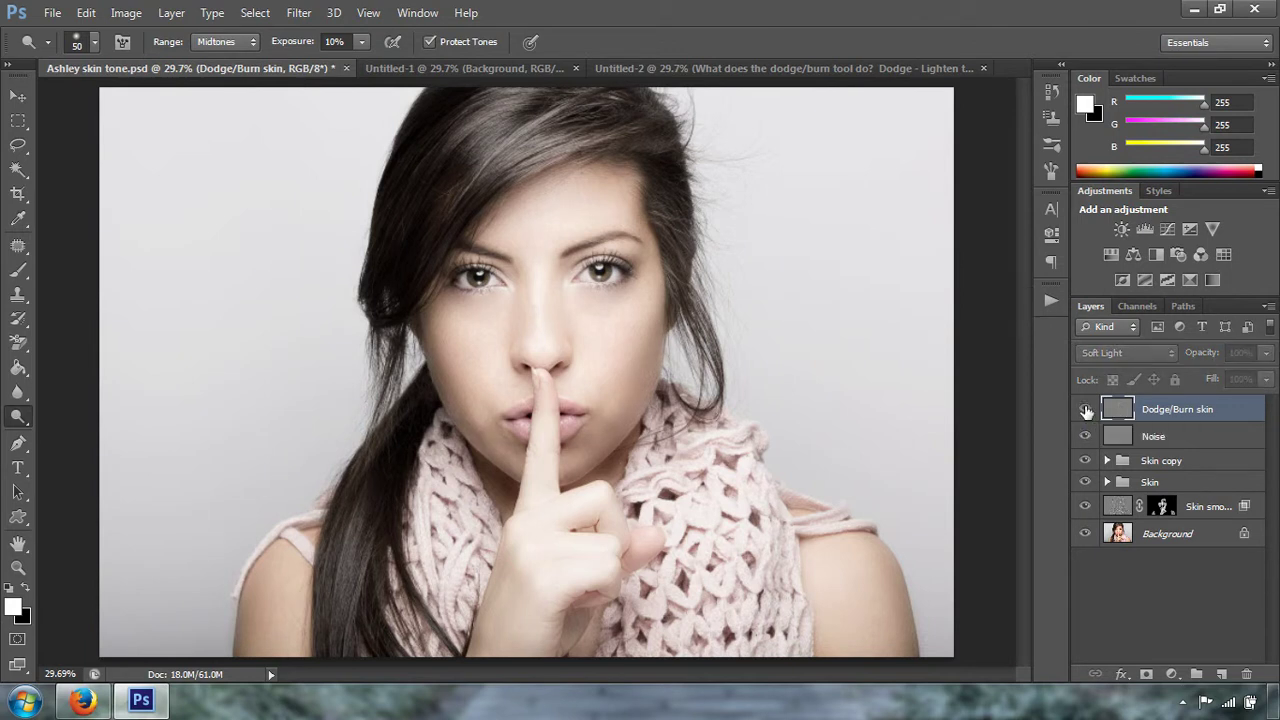
pyautogui.hotkey('ctrl', '+')
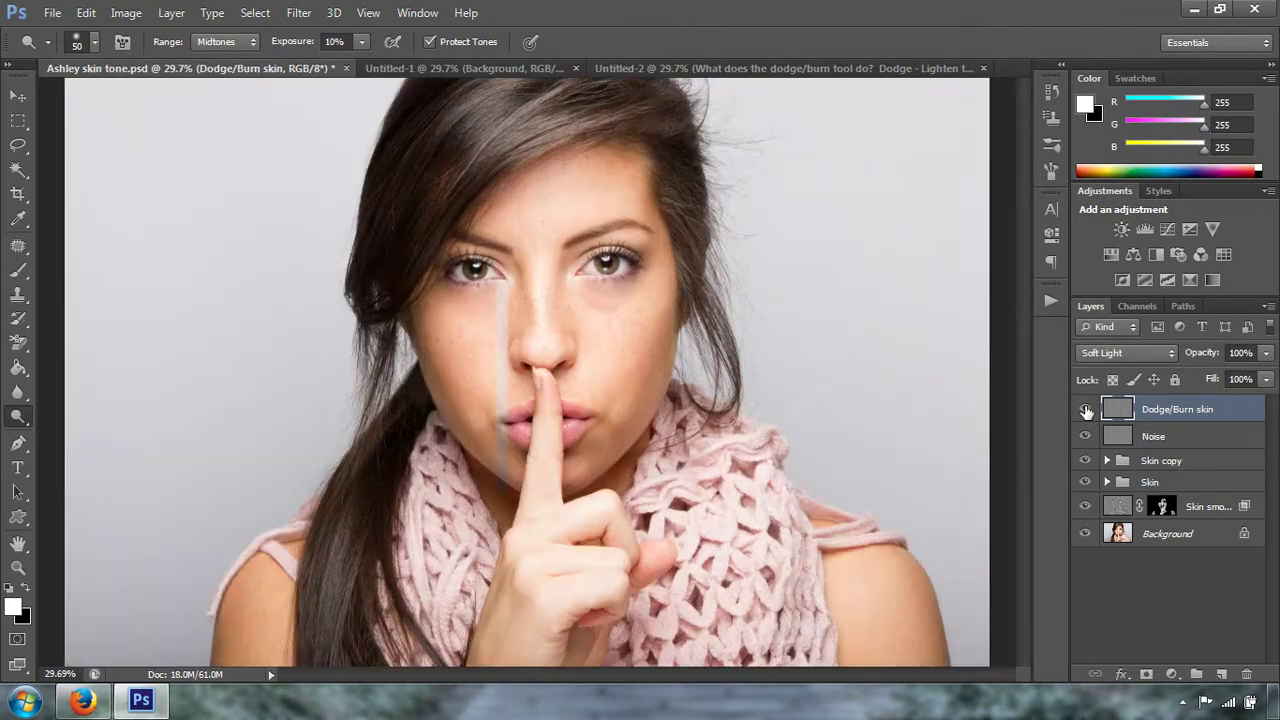
pyautogui.hotkey('ctrl', '+')
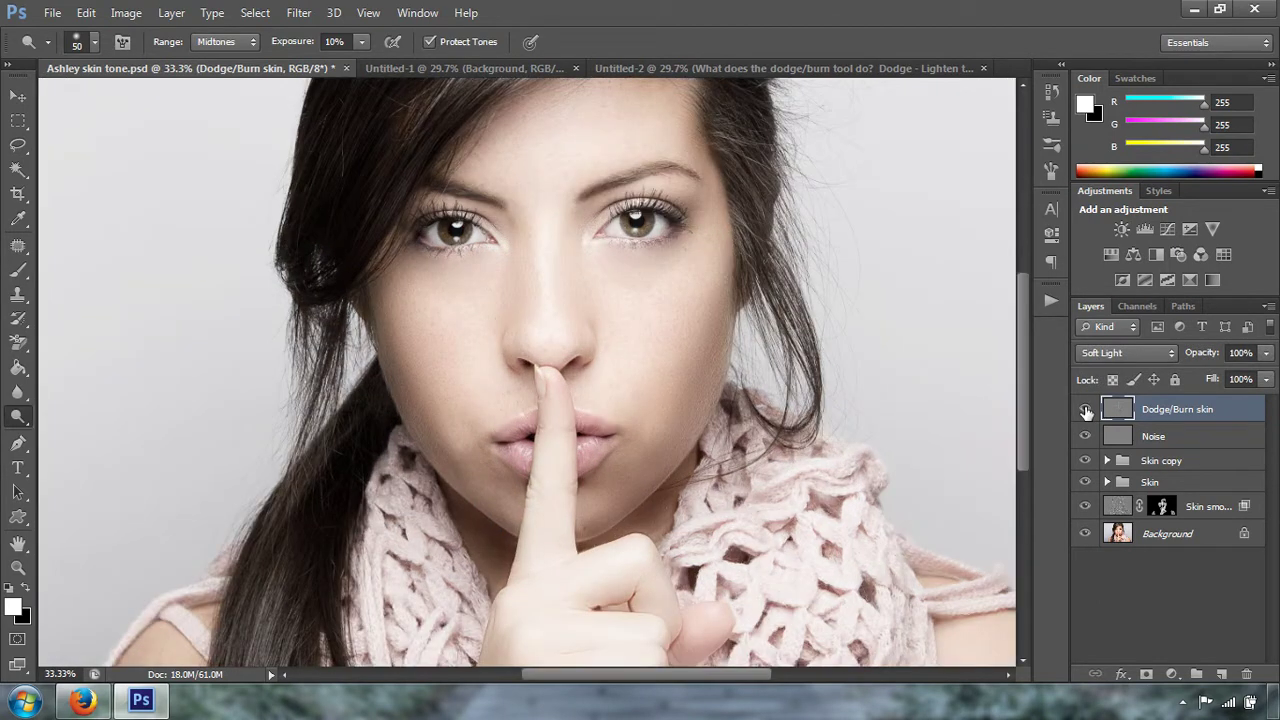
pyautogui.scroll(2, 1017, 377)
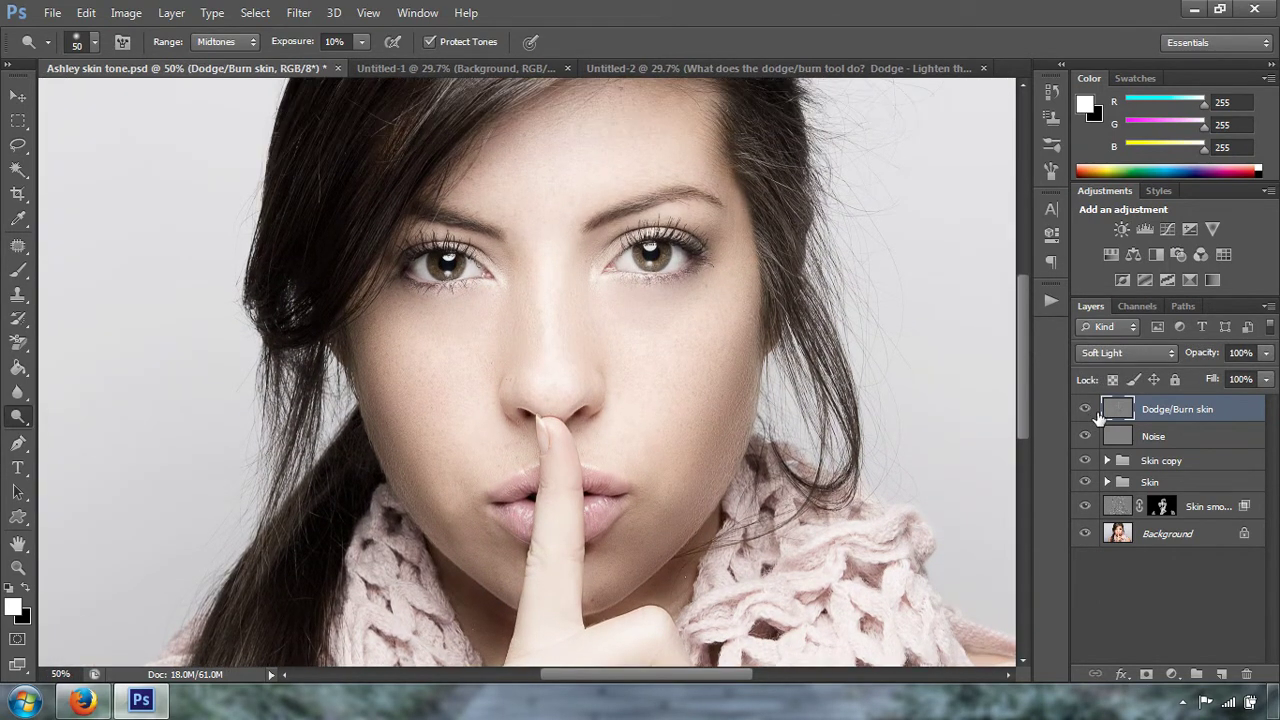
pyautogui.click(1086, 410)
pyautogui.click(1086, 411)
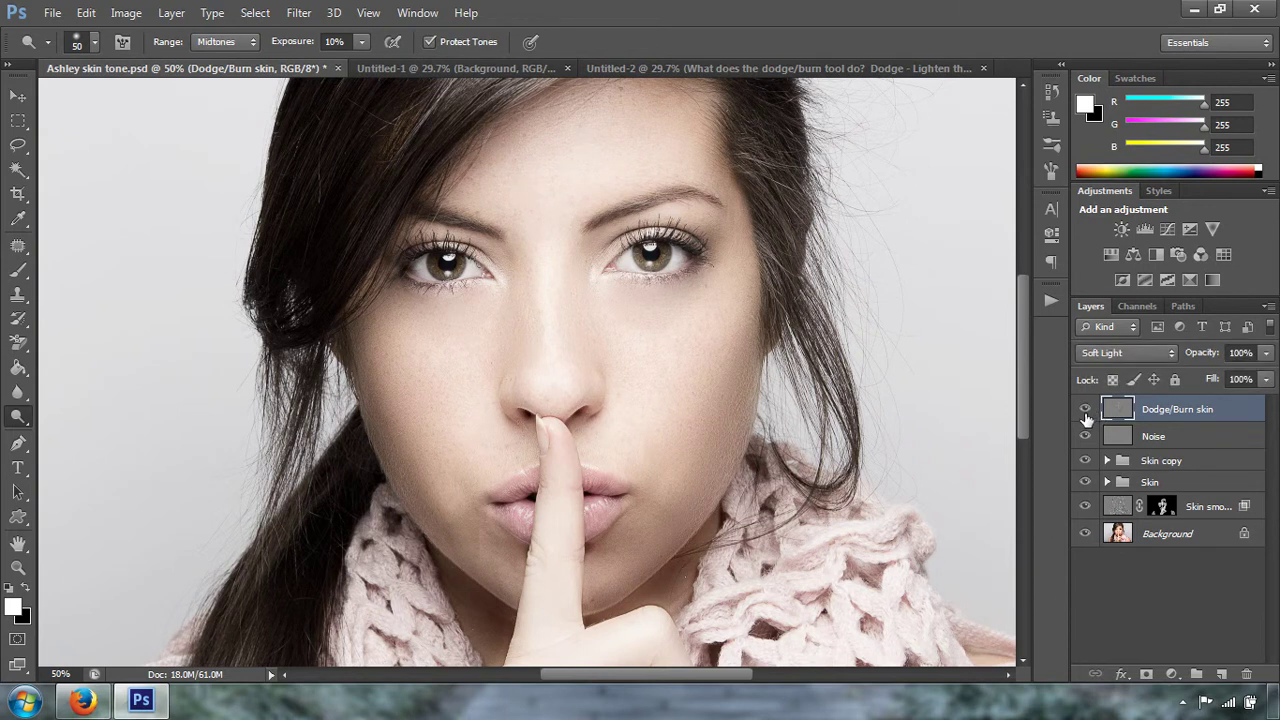
pyautogui.click(1086, 411)
pyautogui.click(1086, 411)
pyautogui.click(1085, 412)
pyautogui.click(1085, 412)
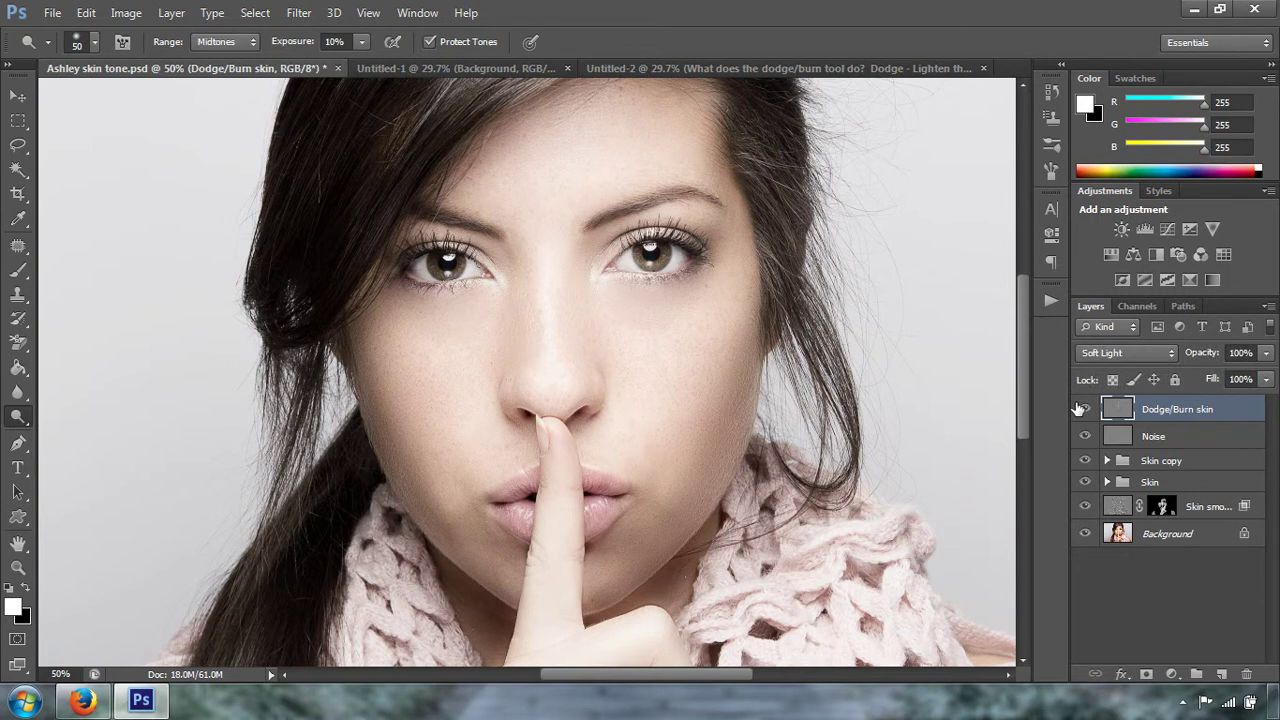
pyautogui.moveTo(1018, 339); pyautogui.dragTo(1025, 378)
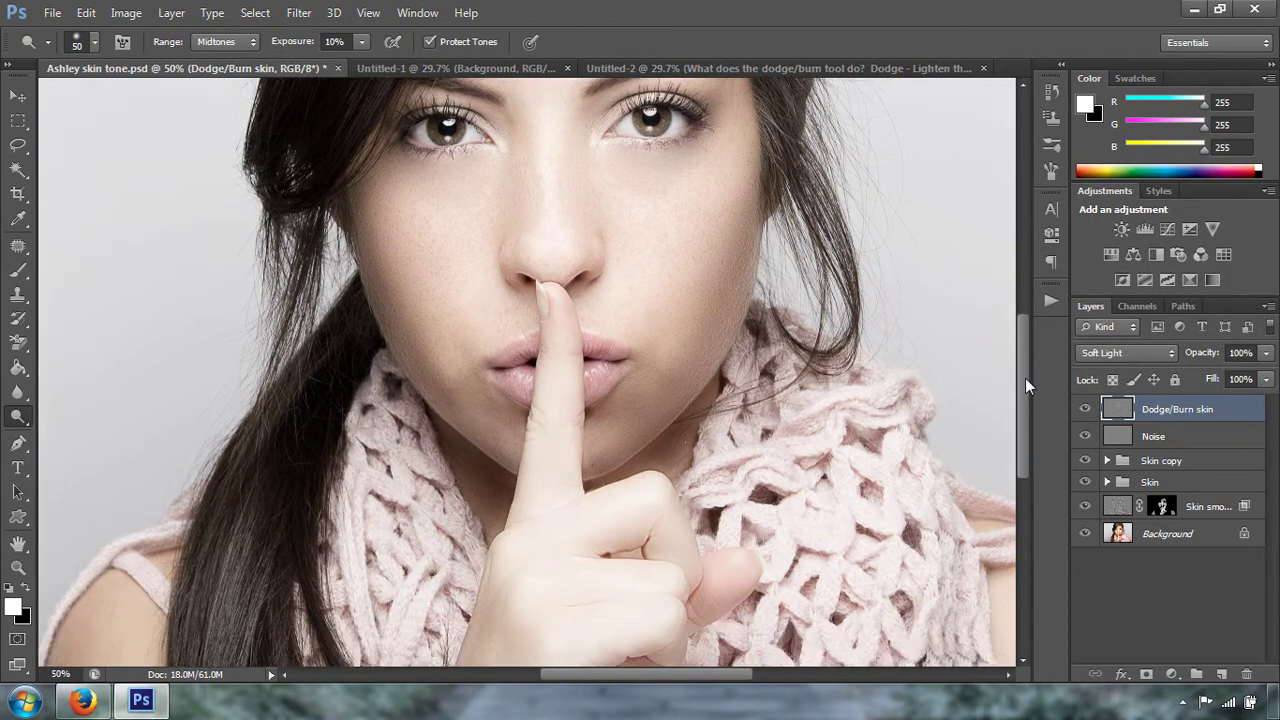
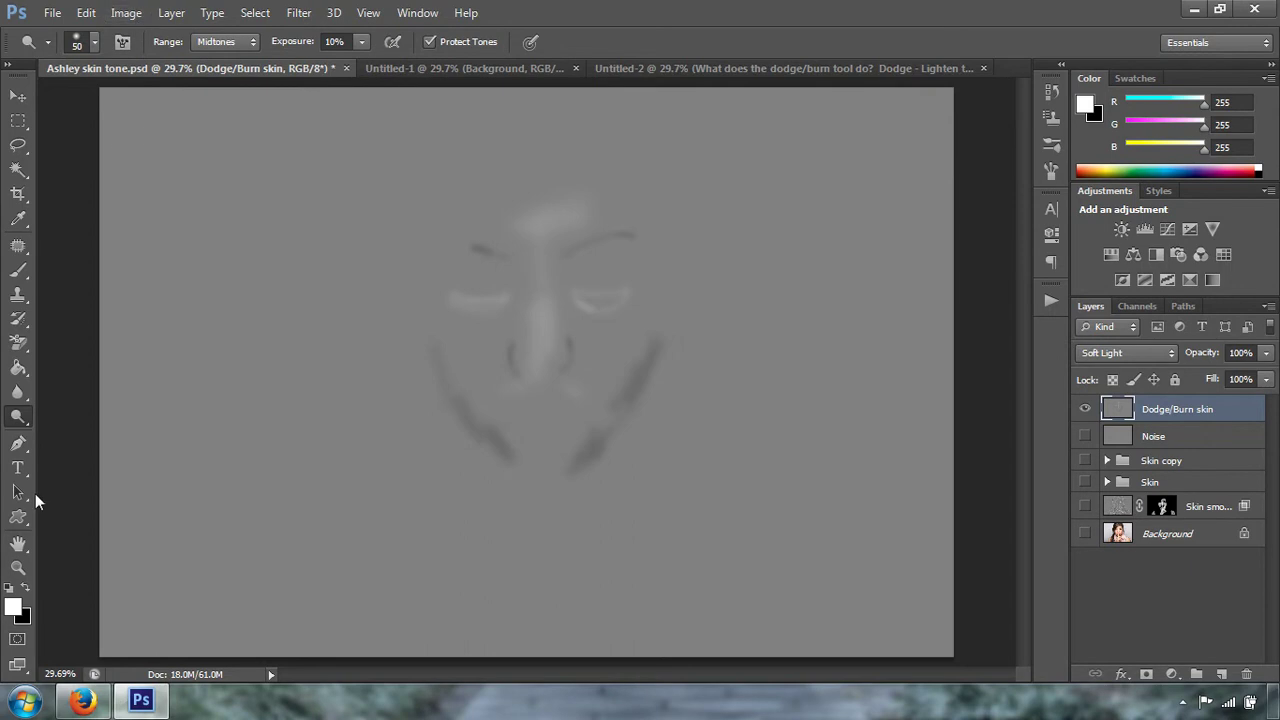
# Set the foreground color to 50% gray with a brightness of 50% (#808080), and activate the Brush tool.
pyautogui.click(14, 609)
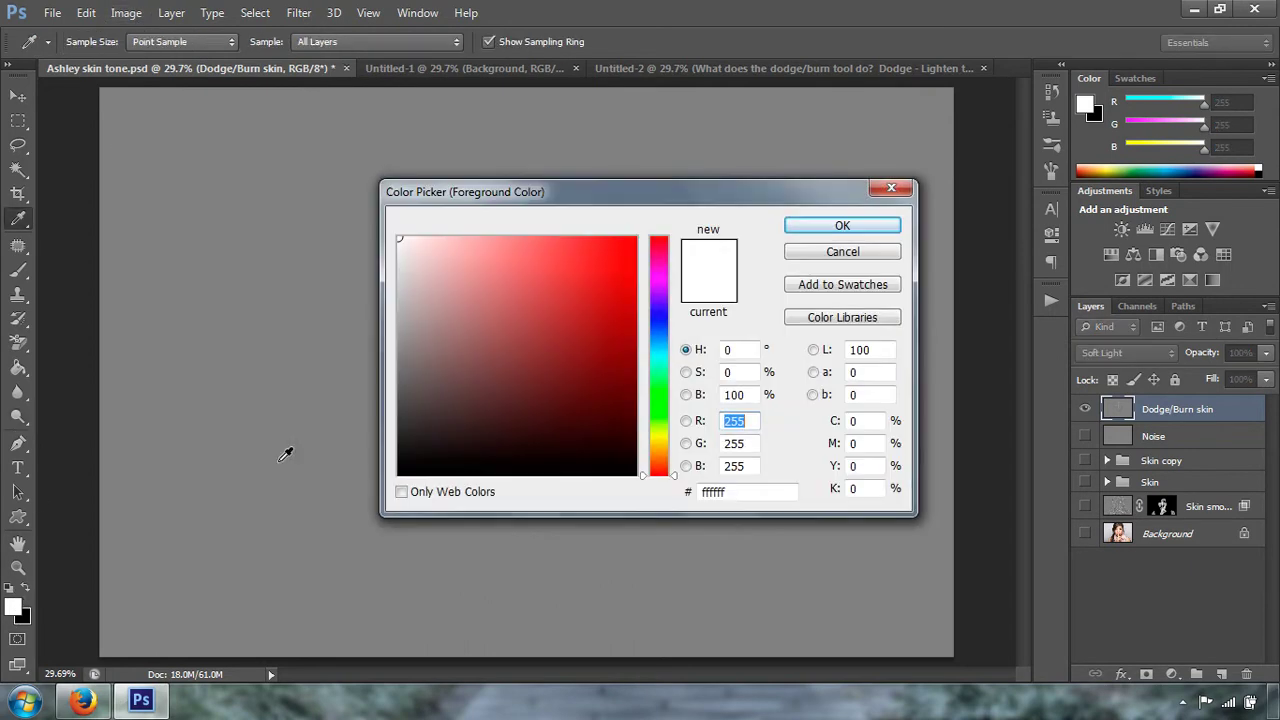
pyautogui.click(752, 395)
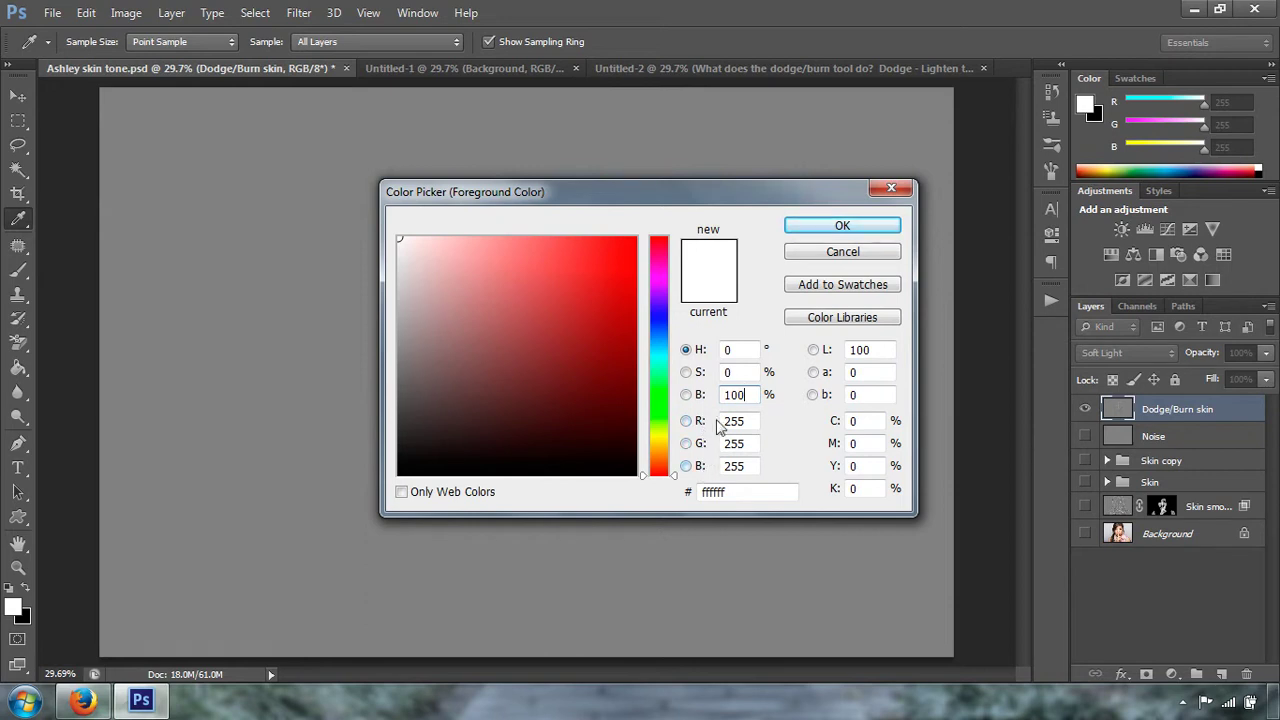
pyautogui.moveTo(757, 395); pyautogui.dragTo(716, 400)
pyautogui.write('50')
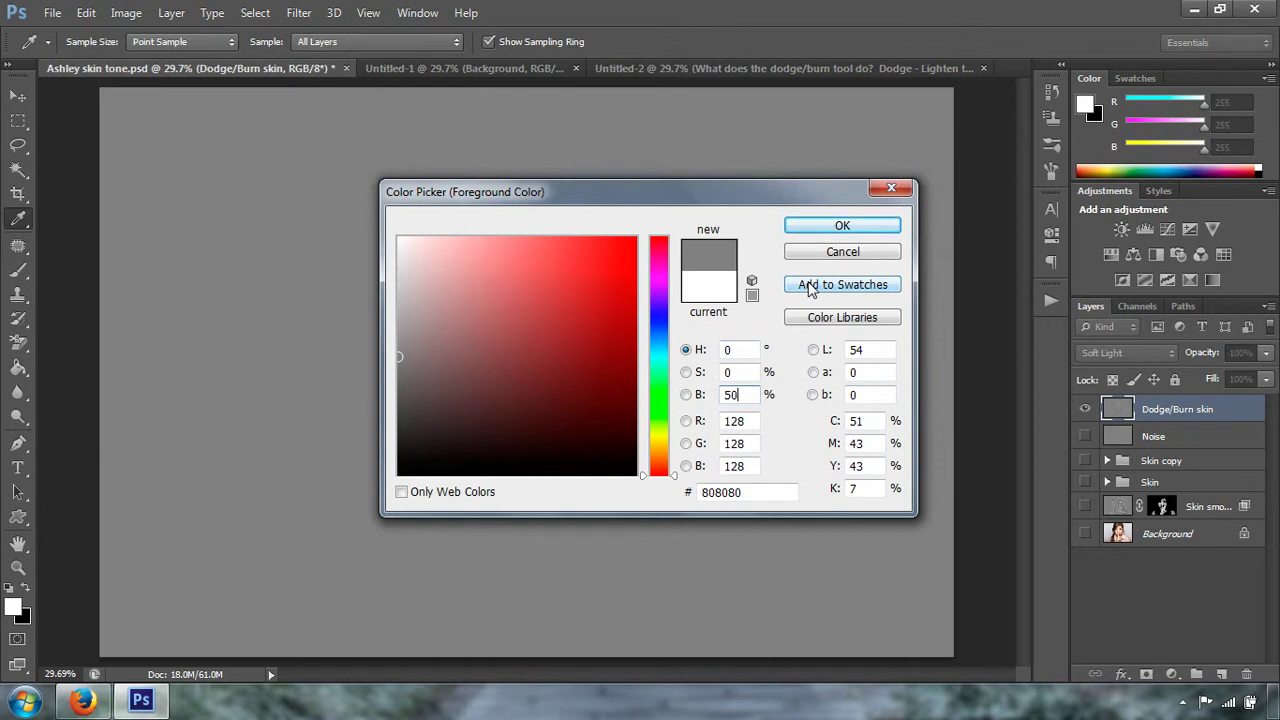
pyautogui.click(837, 225)
pyautogui.press('o')
pyautogui.press('b')
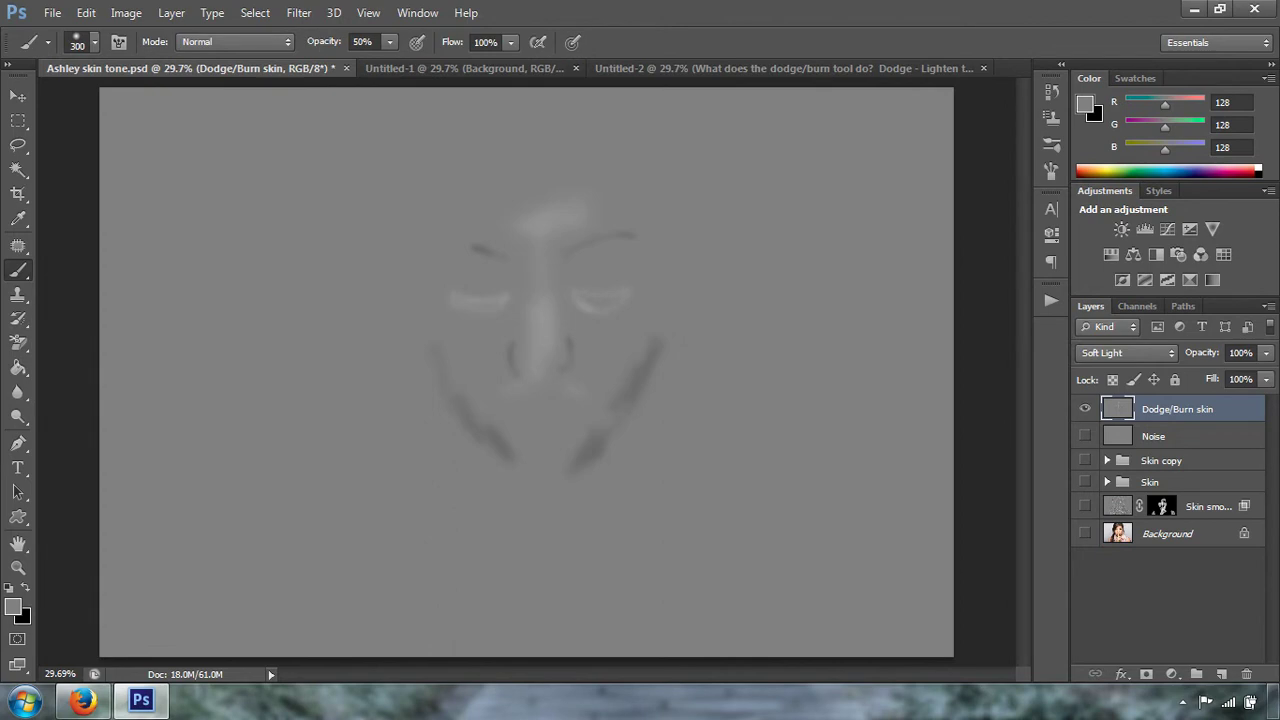
# Soften the dodge and burn strokes by painting gray over the jaw, cheeks and nose with a 125 px brush at 50% opacity.
pyautogui.click(383, 41)
pyautogui.click(389, 44)
pyautogui.click(18, 97)
pyautogui.click(18, 270)
pyautogui.moveTo(566, 468)
pyautogui.mouseDown()
pyautogui.moveTo(621, 422)
pyautogui.moveTo(654, 345)
pyautogui.moveTo(587, 459)
pyautogui.moveTo(587, 440)
pyautogui.moveTo(515, 358)
pyautogui.moveTo(528, 372)
pyautogui.moveTo(560, 367)
pyautogui.moveTo(574, 338)
pyautogui.moveTo(566, 369)
pyautogui.moveTo(452, 311)
pyautogui.moveTo(456, 297)
pyautogui.moveTo(505, 294)
pyautogui.moveTo(479, 244)
pyautogui.moveTo(575, 259)
pyautogui.moveTo(630, 245)
pyautogui.moveTo(580, 298)
pyautogui.moveTo(621, 308)
pyautogui.moveTo(627, 358)
pyautogui.moveTo(659, 350)
pyautogui.moveTo(615, 423)
pyautogui.moveTo(571, 459)
pyautogui.moveTo(521, 459)
pyautogui.moveTo(443, 361)
pyautogui.mouseUp()
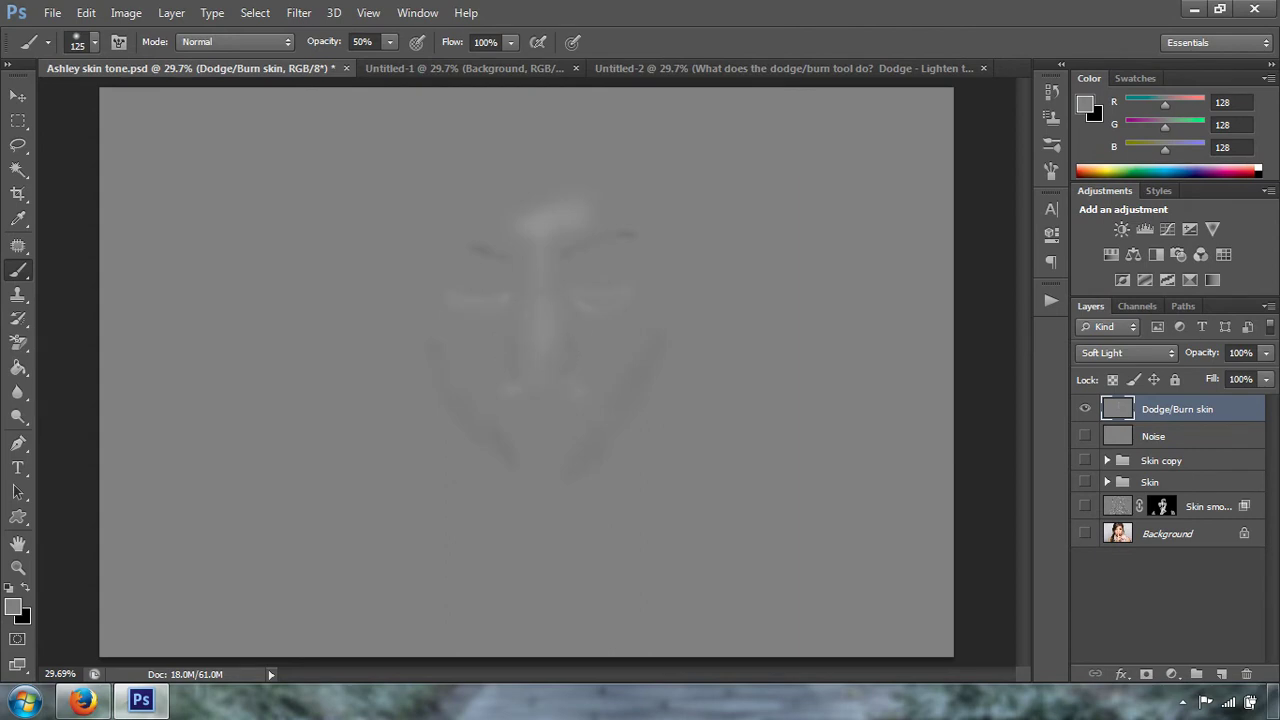
pyautogui.moveTo(543, 305); pyautogui.dragTo(543, 360)
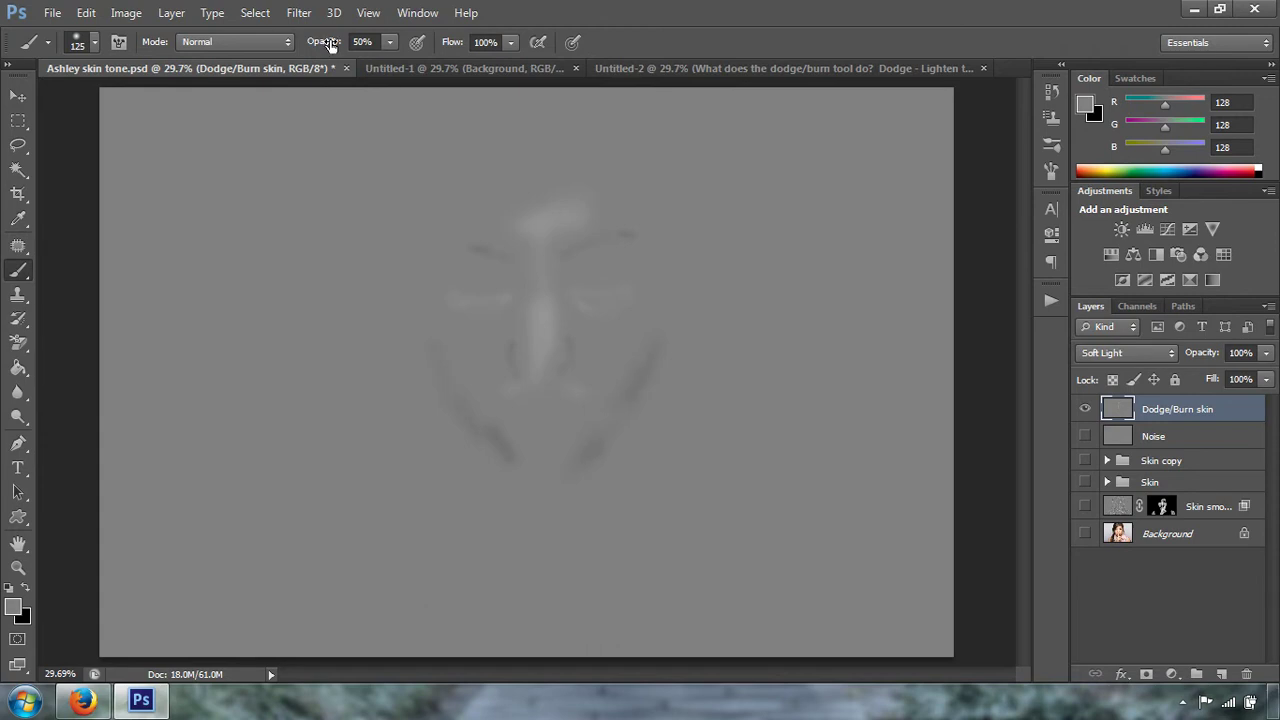
# Lower the Brush tool's opacity to 30%.
pyautogui.click(369, 42)
pyautogui.doubleClick(368, 42)
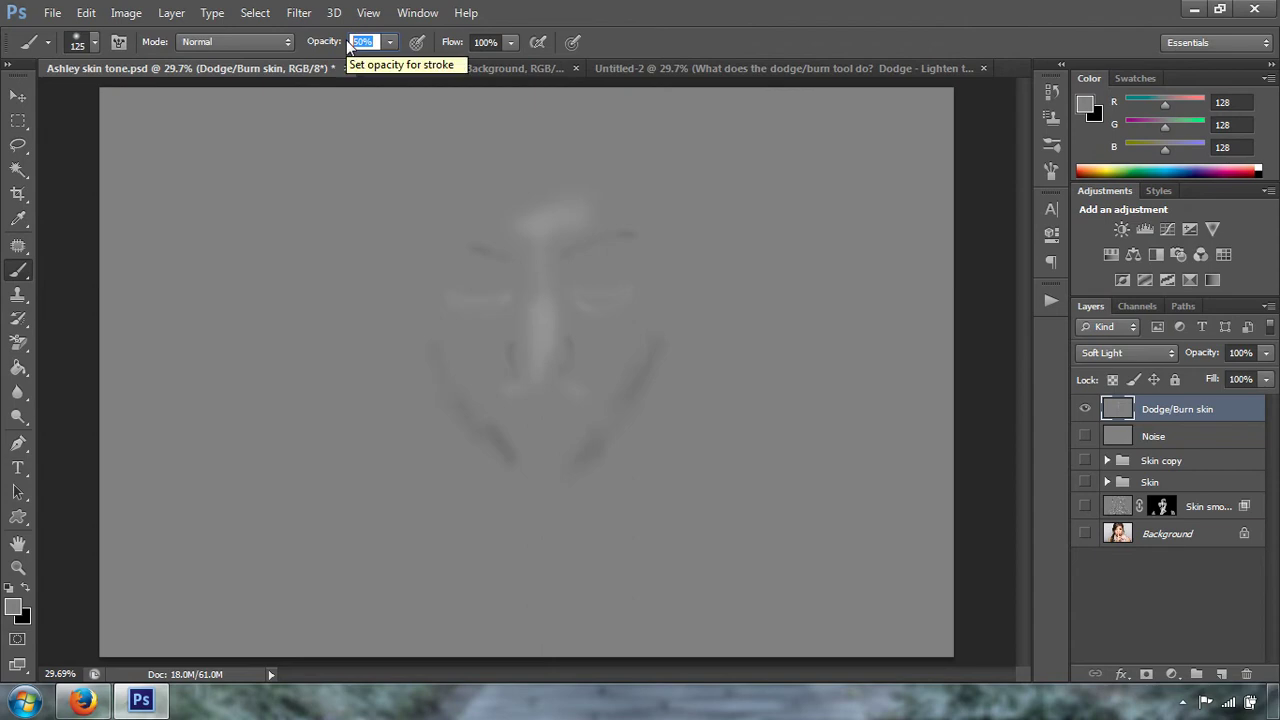
pyautogui.click(19, 97)
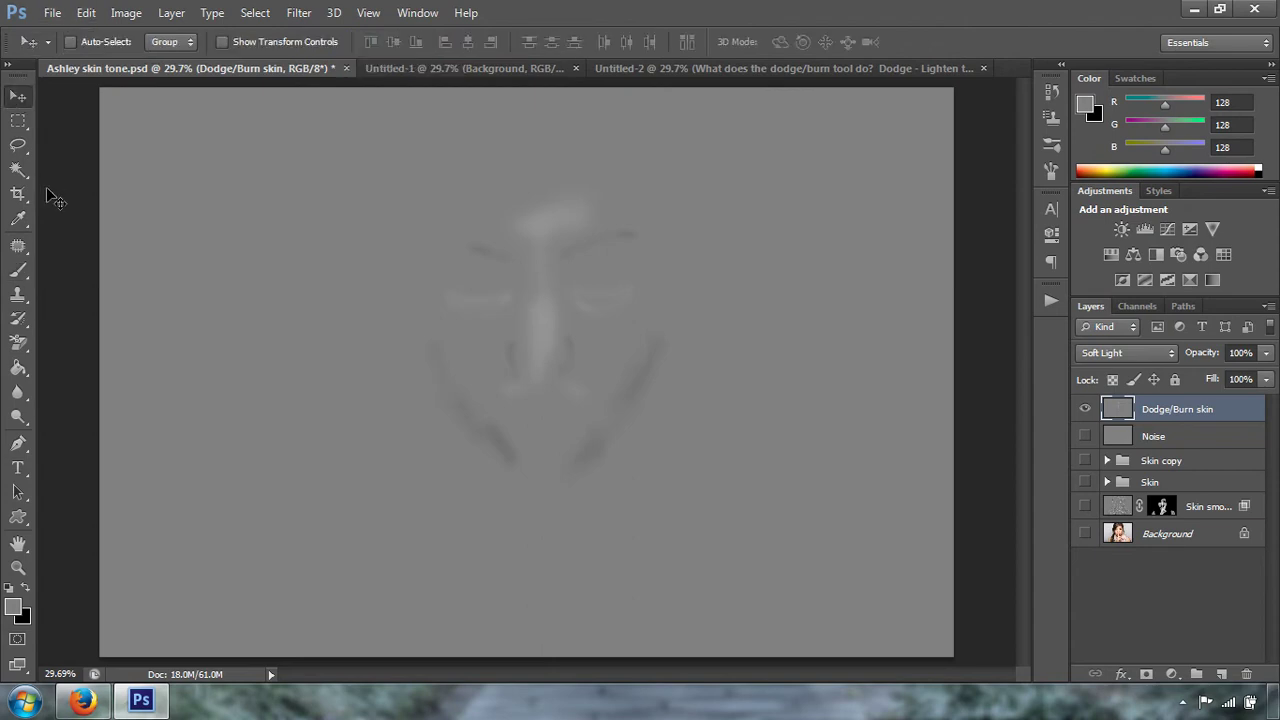
pyautogui.press('b')
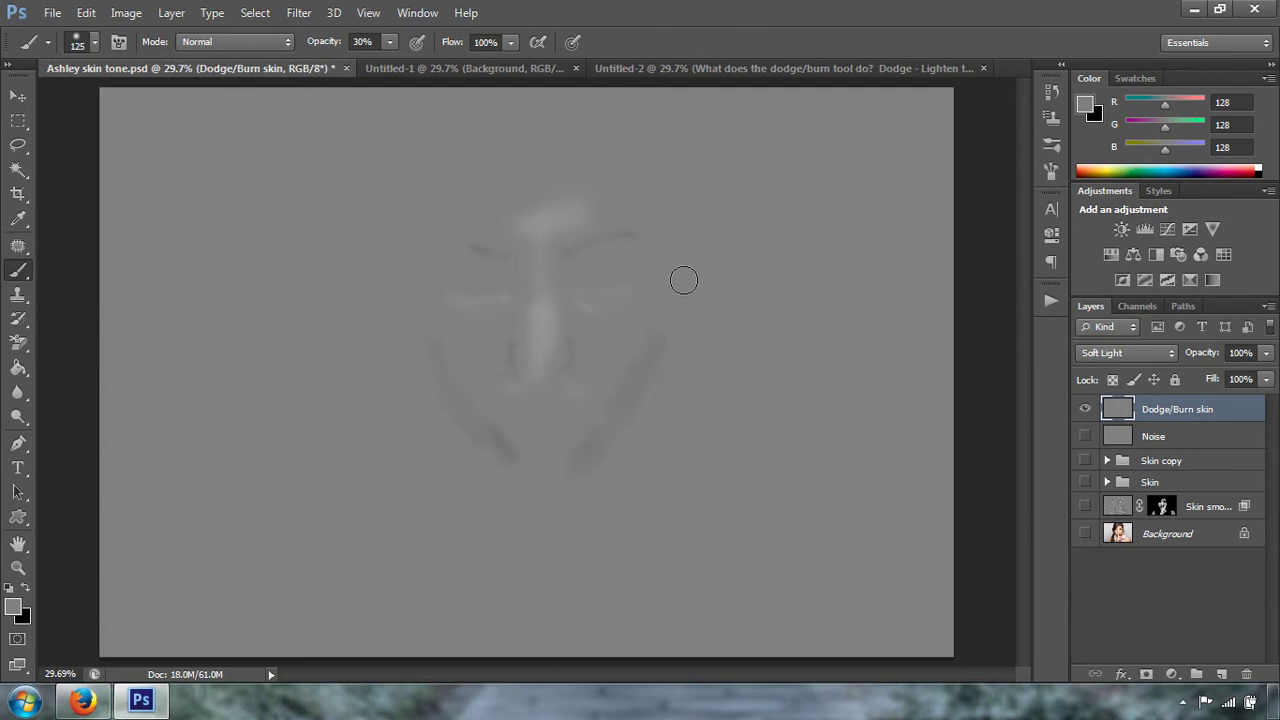
# Switch to the Move tool and make all the layers below Dodge/Burn skin visible again.
pyautogui.click(19, 97)
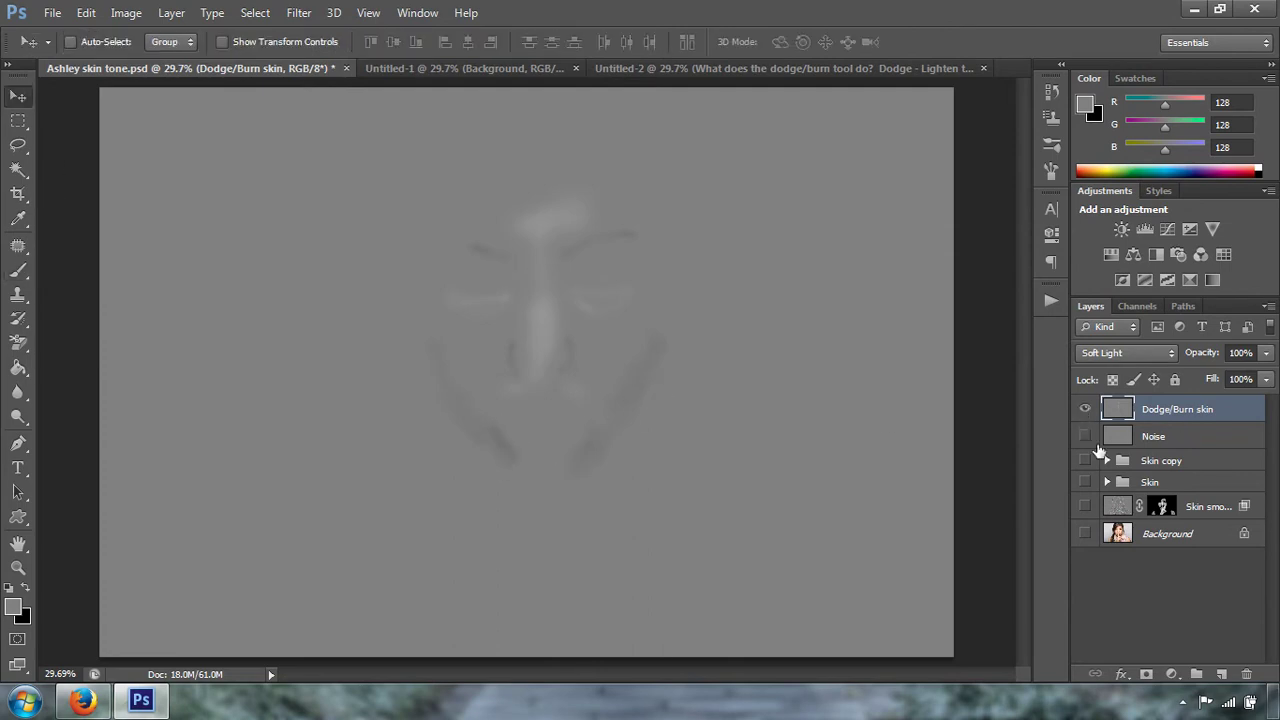
pyautogui.moveTo(1085, 436); pyautogui.dragTo(1070, 555)
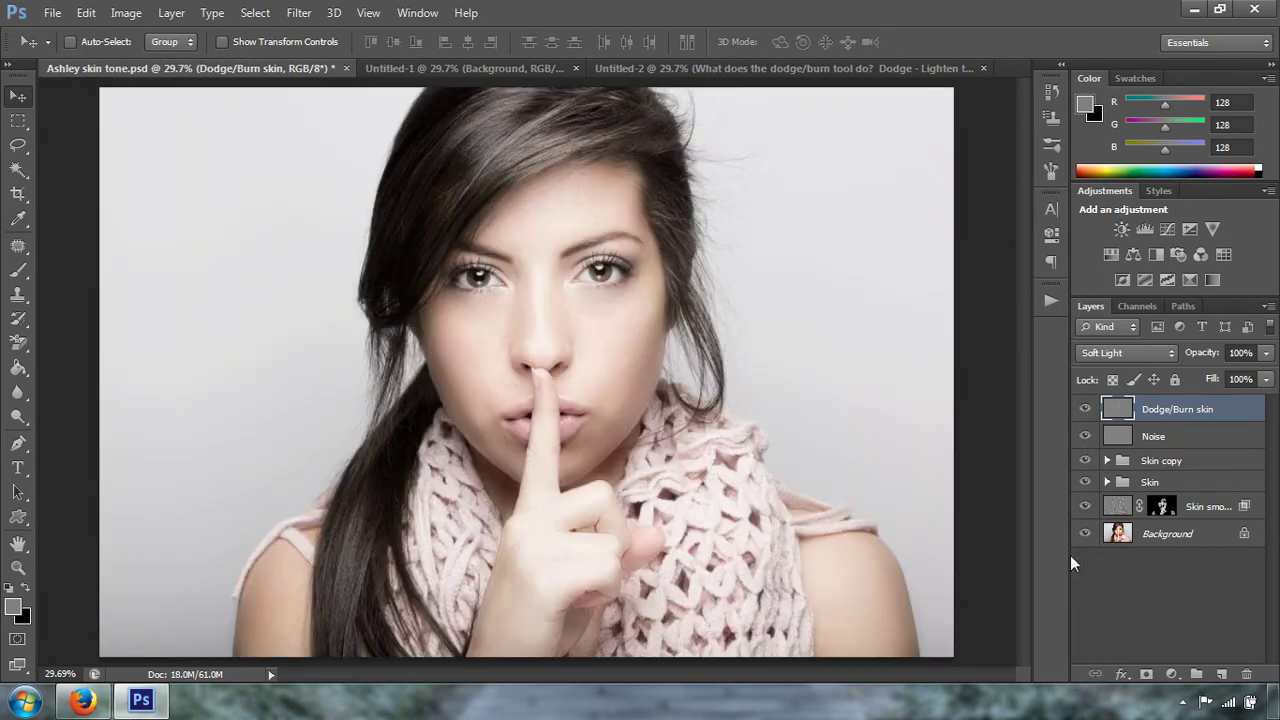
# Examine the softened dodge and burn effect by repeatedly hiding and showing the Dodge/Burn skin layer.
pyautogui.click(1086, 410)
pyautogui.click(1087, 412)
pyautogui.click(1087, 412)
pyautogui.click(1087, 412)
pyautogui.hotkey('ctrl', '+')
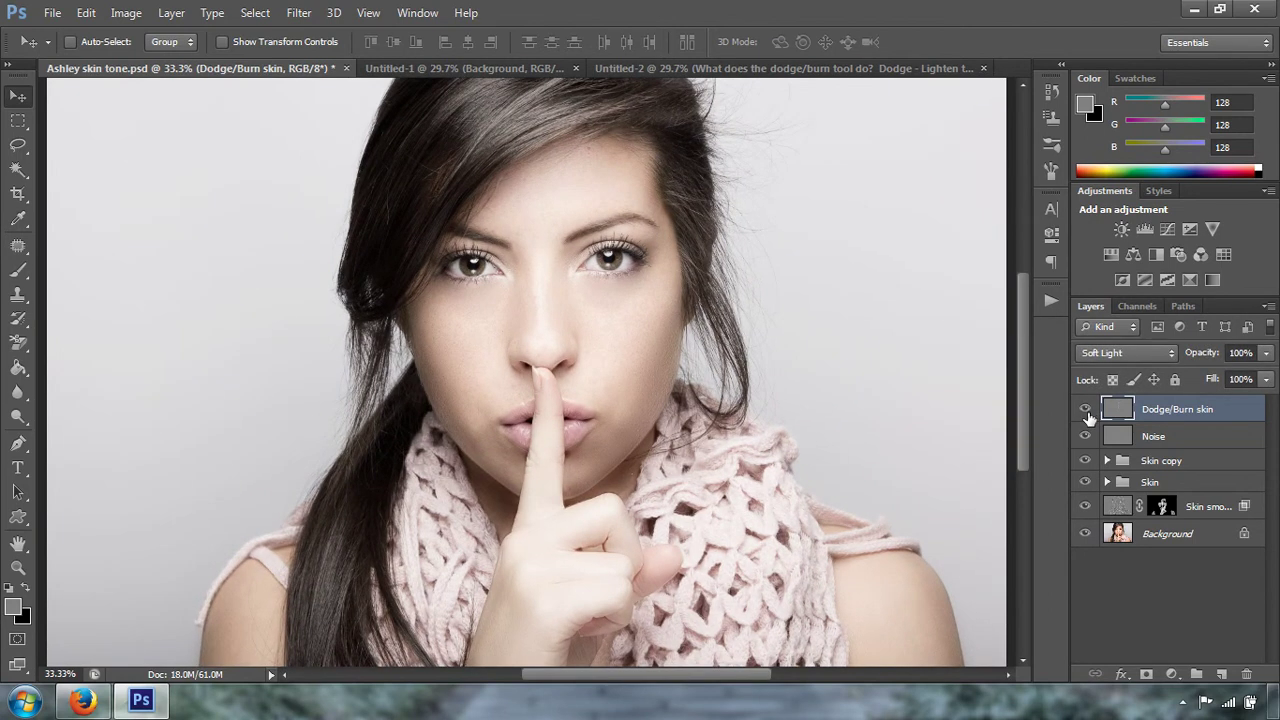
pyautogui.hotkey('ctrl', '+')
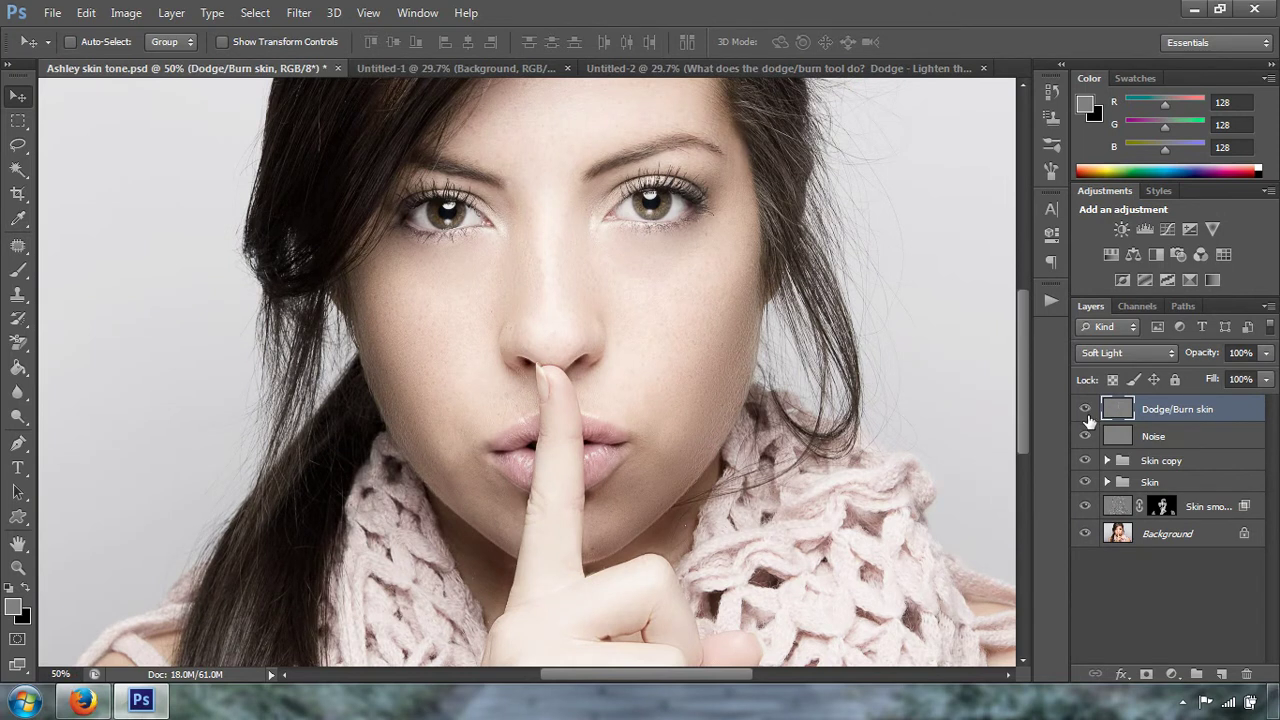
pyautogui.click(1086, 412)
pyautogui.click(1086, 412)
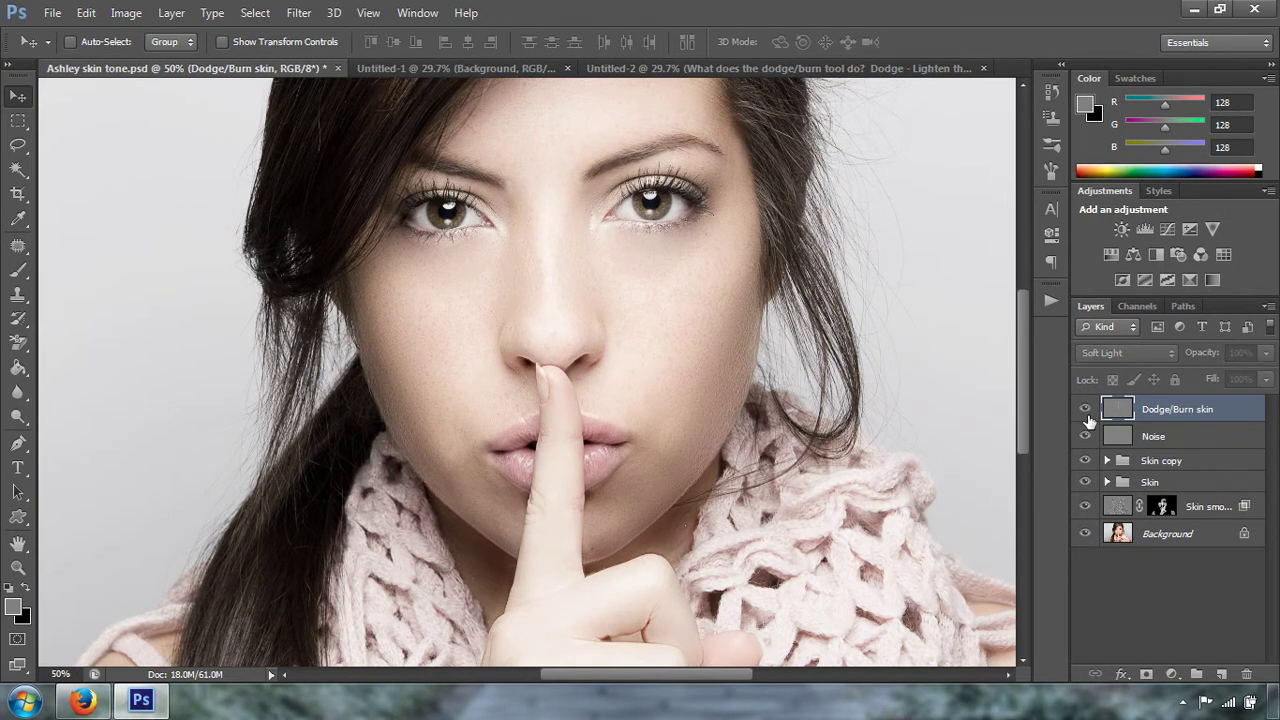
pyautogui.click(1087, 412)
pyautogui.click(1087, 412)
pyautogui.click(1087, 412)
pyautogui.click(1086, 412)
pyautogui.click(1086, 412)
pyautogui.click(1086, 412)
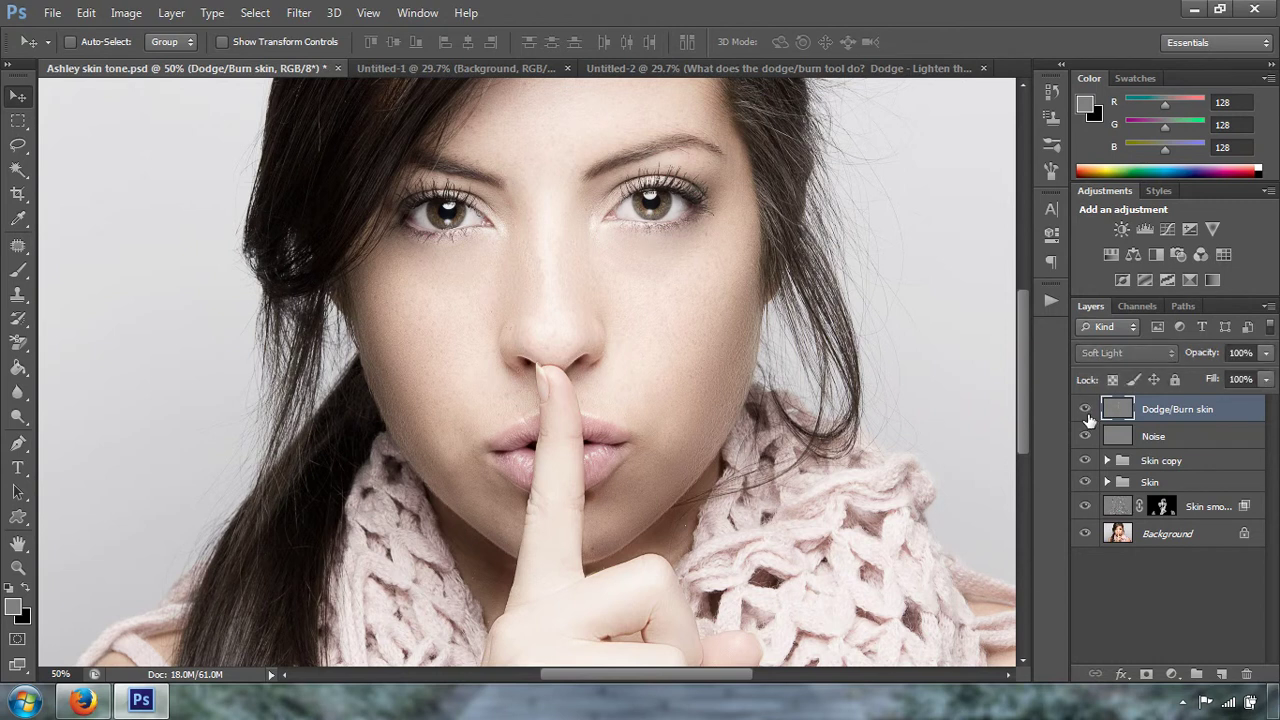
pyautogui.click(1086, 412)
pyautogui.click(1086, 412)
pyautogui.moveTo(1023, 363); pyautogui.dragTo(1023, 338)
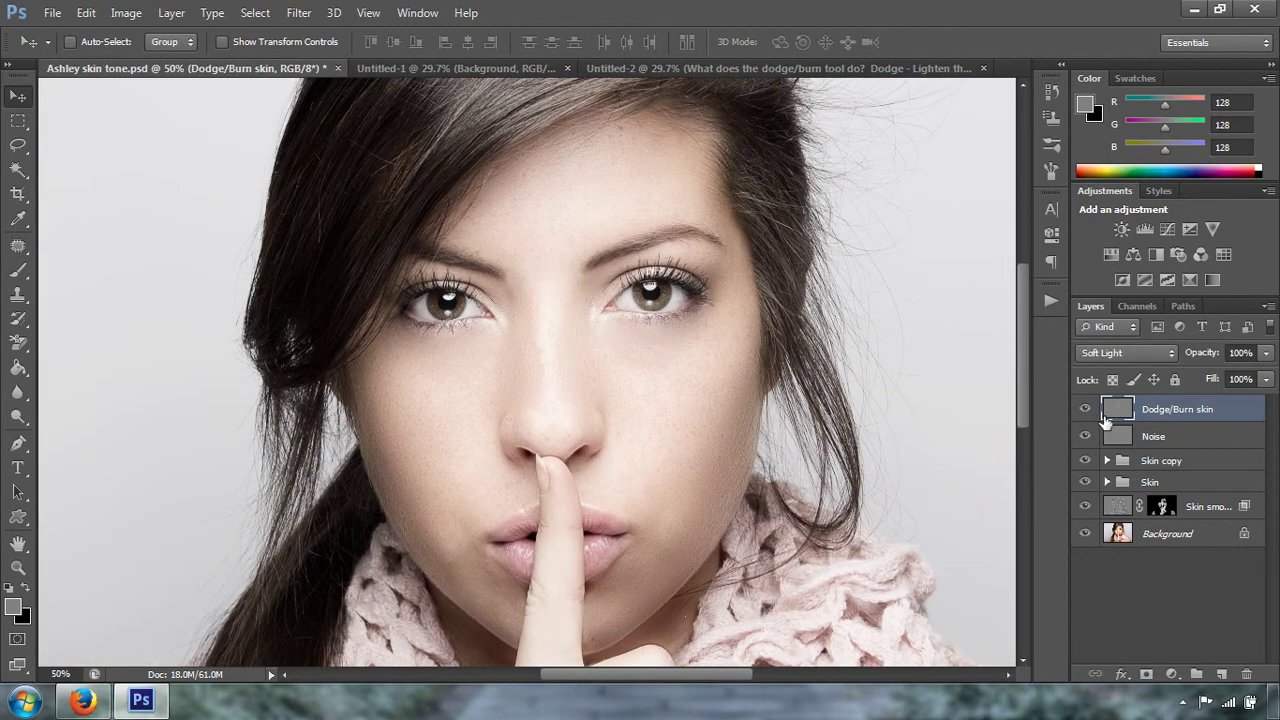
pyautogui.click(1084, 412)
pyautogui.click(1084, 412)
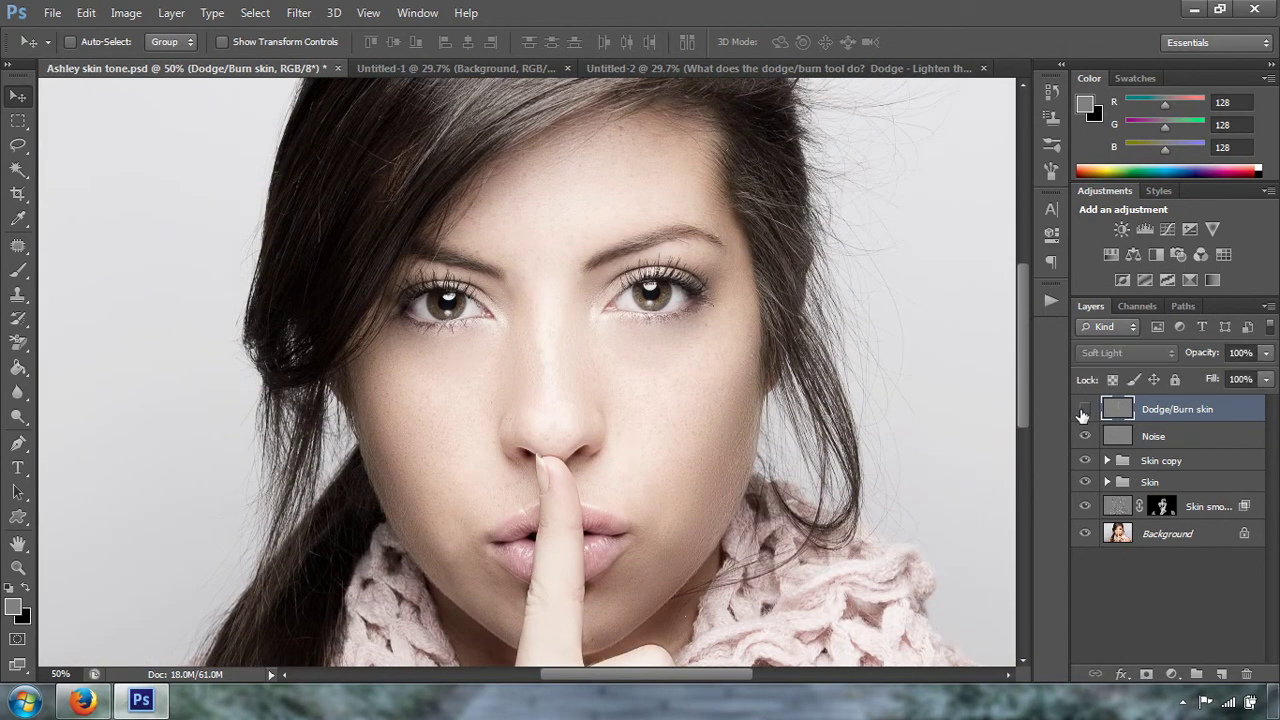
pyautogui.click(1084, 412)
pyautogui.click(1083, 413)
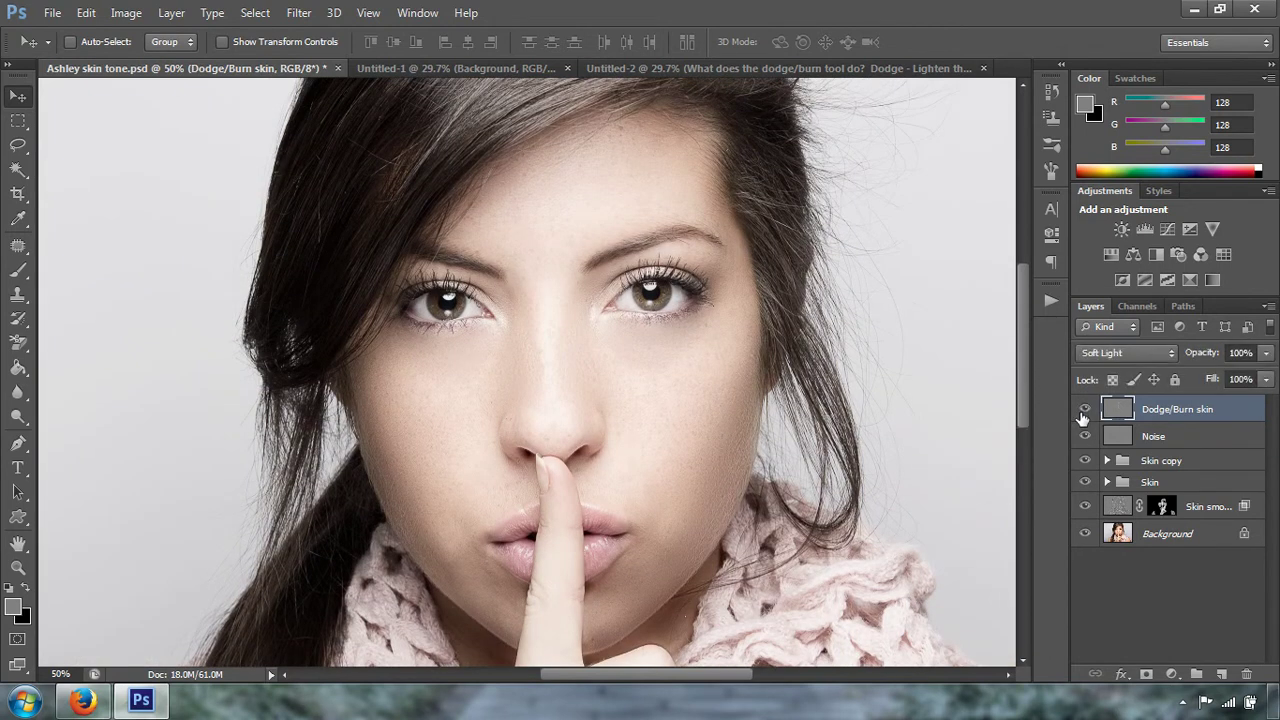